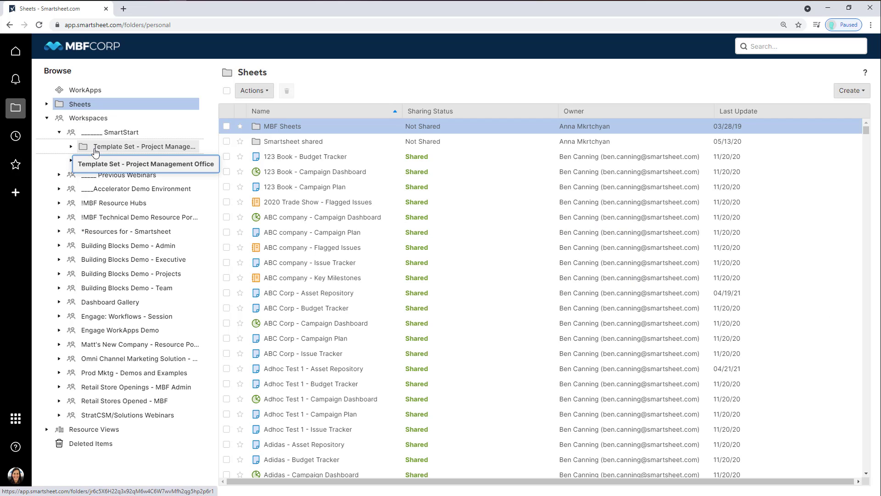
- Open the Project Plan sheet from the Project Template (Copy for New Projects) folder under Template Set - Project Management Office, Project Level, in a new tab
{"action": "left_click", "coordinate": [73, 151]}
{"action": "left_click", "coordinate": [71, 147]}
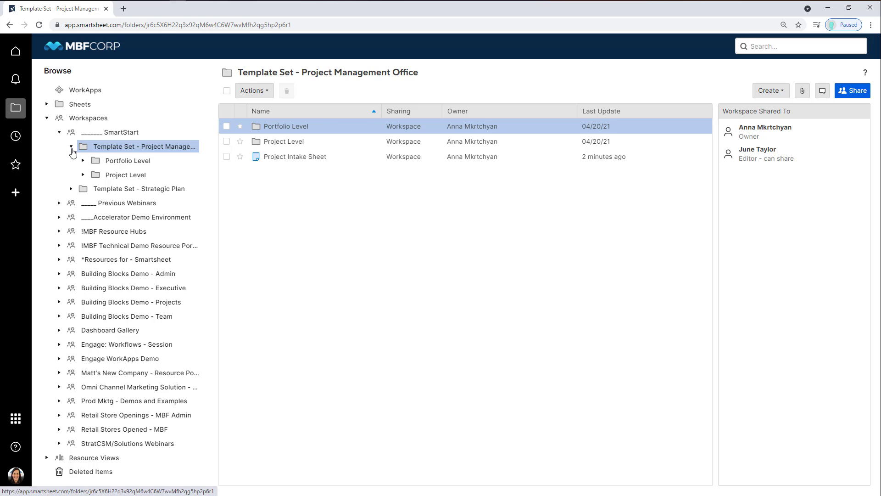
{"action": "left_click", "coordinate": [119, 176]}
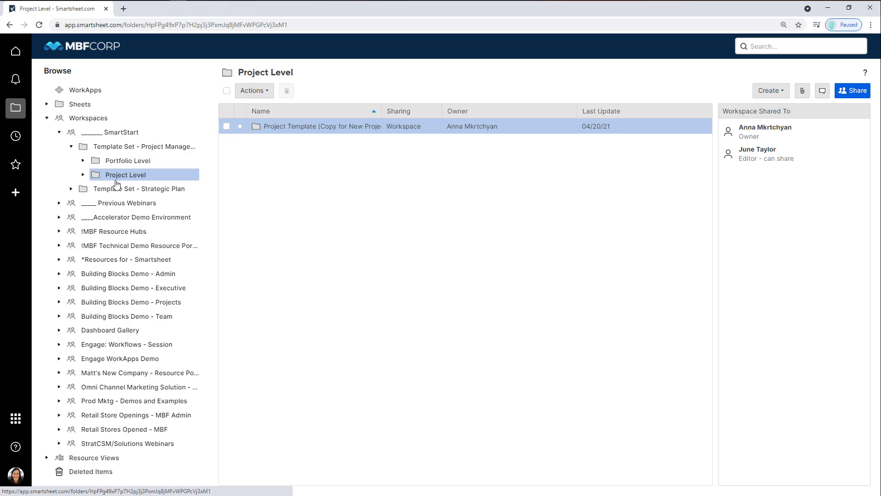
{"action": "left_click", "coordinate": [83, 175]}
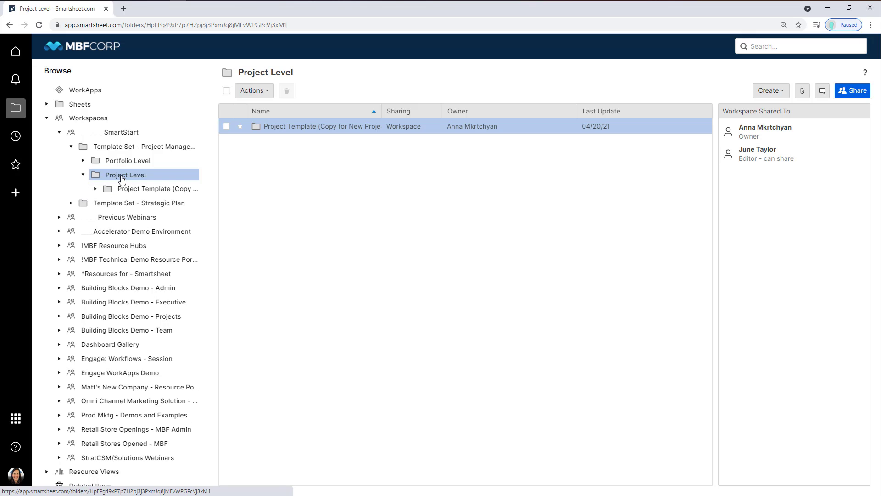
{"action": "left_click", "coordinate": [135, 189]}
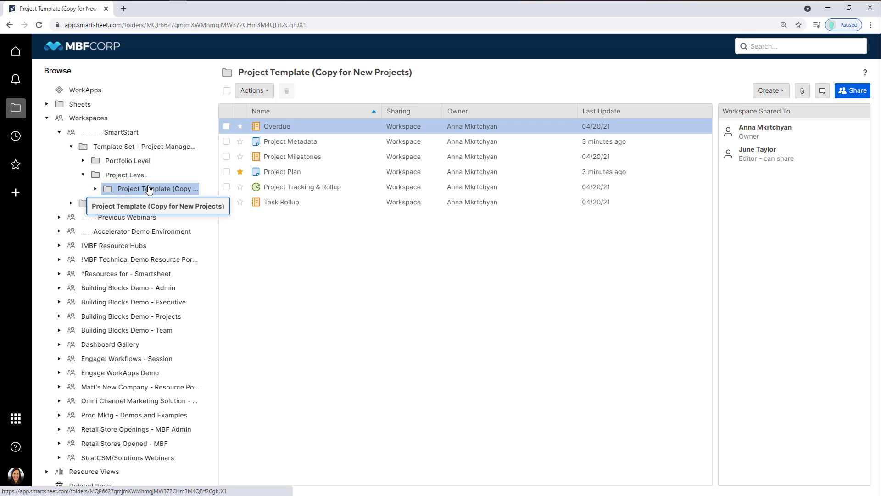
{"action": "right_click", "coordinate": [267, 177]}
{"action": "left_click", "coordinate": [298, 204]}
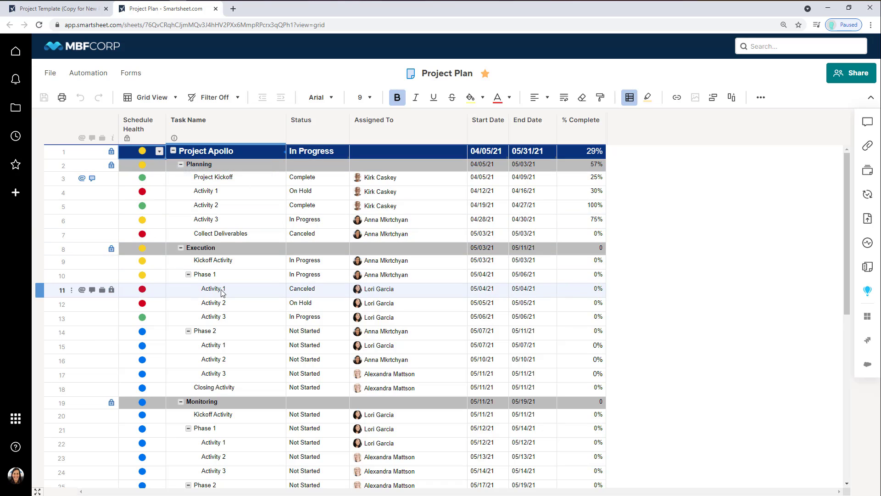
- Collapse and re-expand the Execution and Planning sections of the project plan
{"action": "left_click", "coordinate": [181, 249]}
{"action": "left_click", "coordinate": [182, 249]}
{"action": "left_click", "coordinate": [182, 249]}
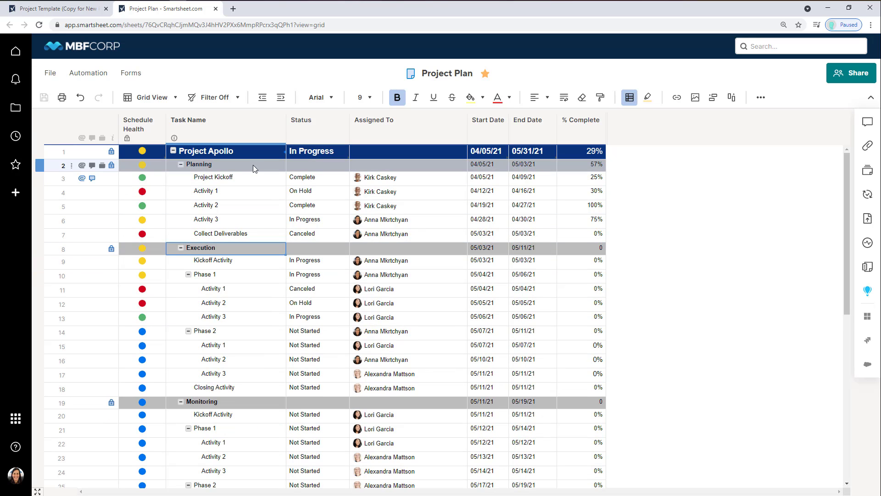
{"action": "left_click", "coordinate": [181, 166]}
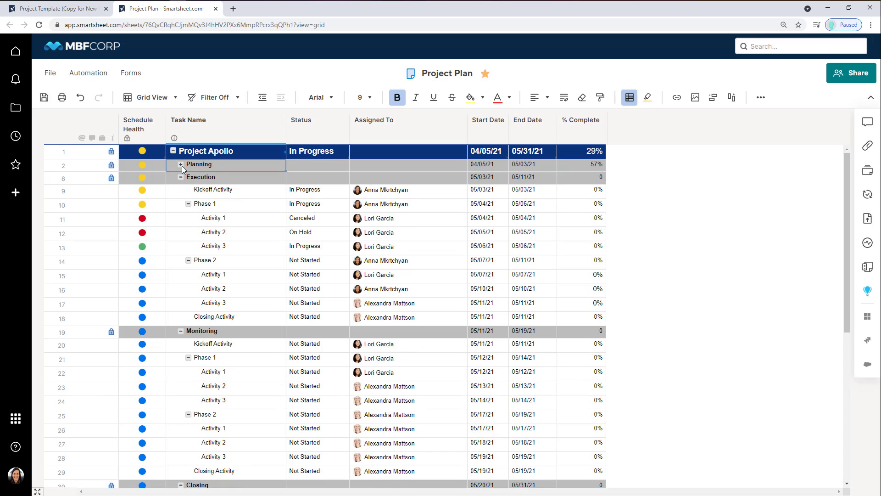
{"action": "left_click", "coordinate": [182, 166]}
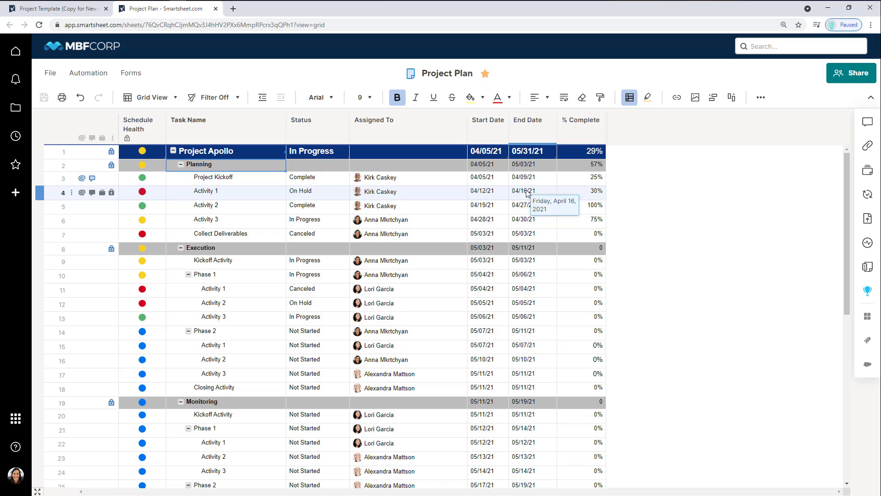
{"action": "left_click", "coordinate": [526, 139]}
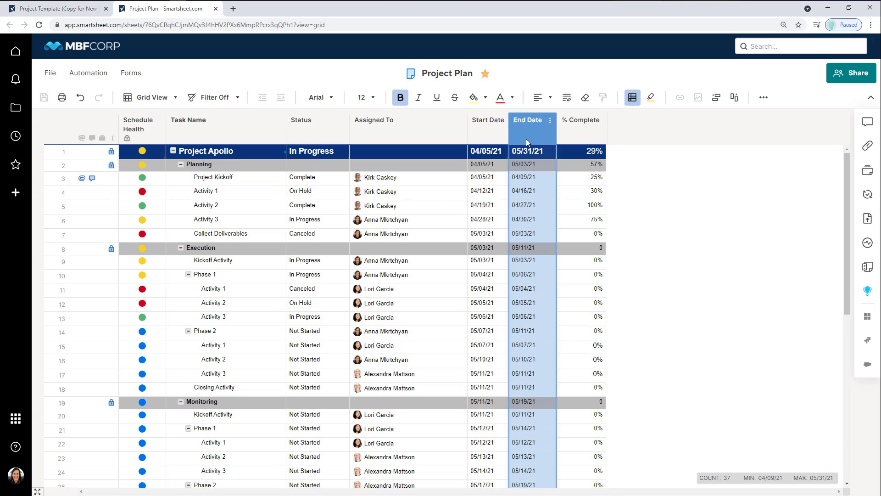
{"action": "right_click", "coordinate": [526, 139]}
{"action": "left_click", "coordinate": [552, 158]}
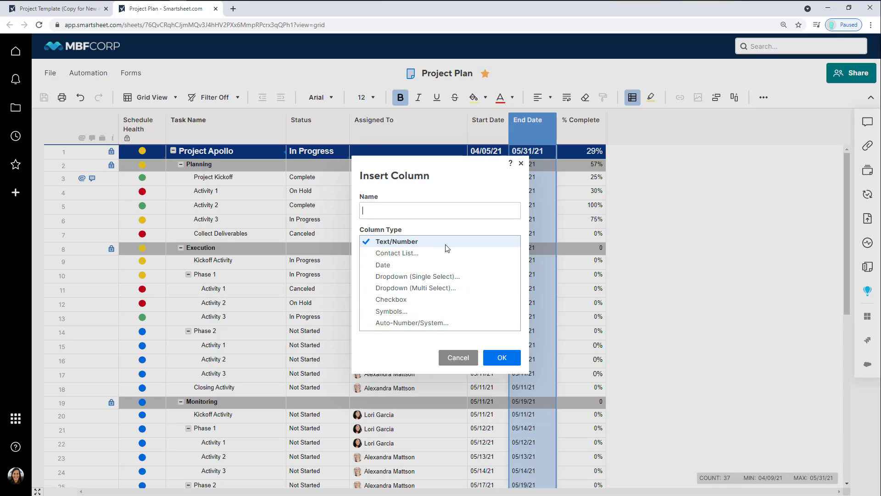
{"action": "left_click", "coordinate": [456, 360]}
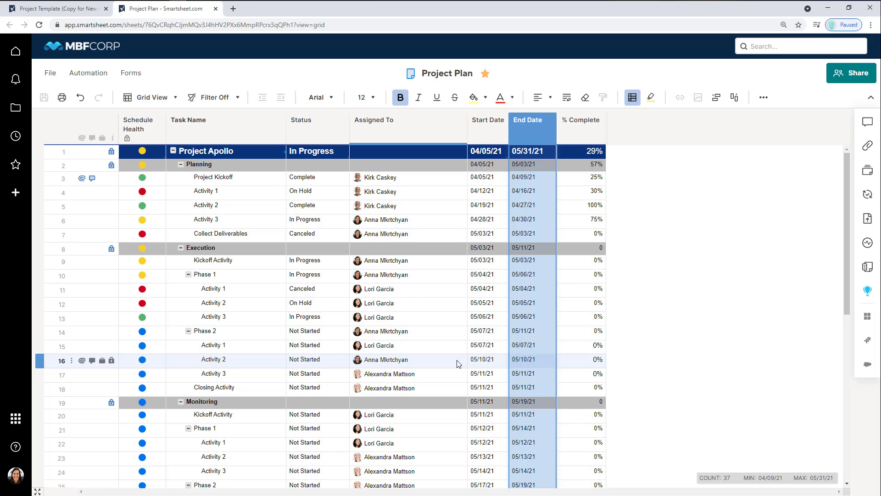
- Display the project plan in Calendar View
{"action": "left_click", "coordinate": [175, 99]}
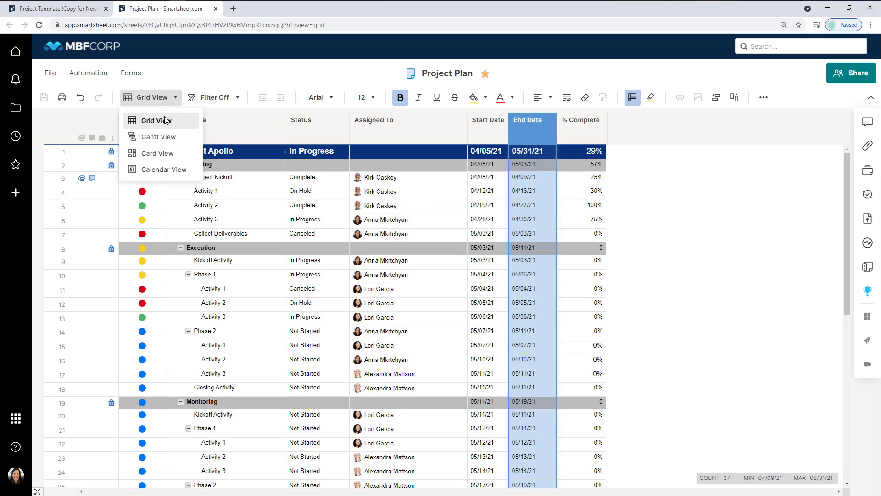
{"action": "left_click", "coordinate": [159, 170]}
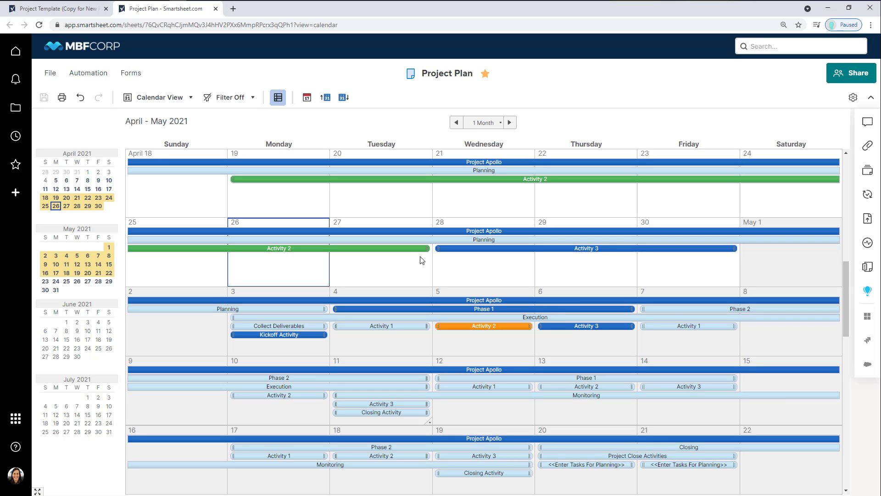
- Switch the sheet to Gantt View and widen the grid area to show the Start Date and End Date columns
{"action": "left_click", "coordinate": [191, 98]}
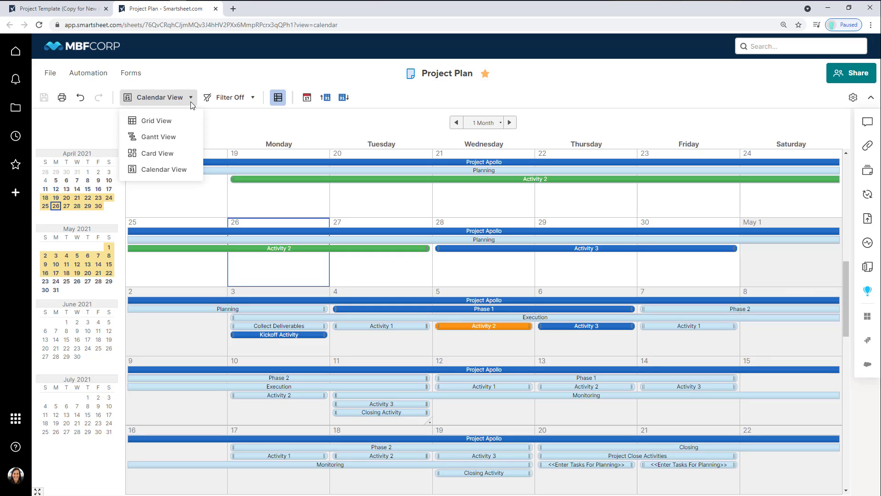
{"action": "left_click", "coordinate": [164, 137]}
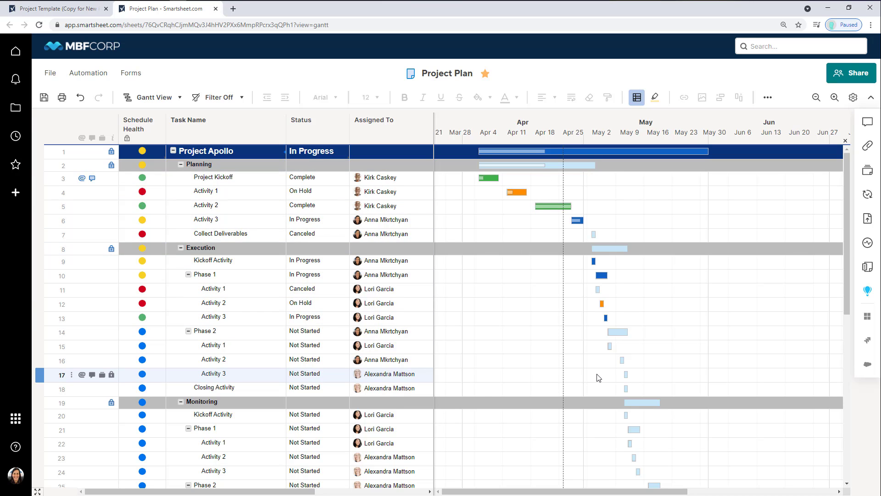
{"action": "left_click_drag", "start_coordinate": [434, 408], "coordinate": [556, 422]}
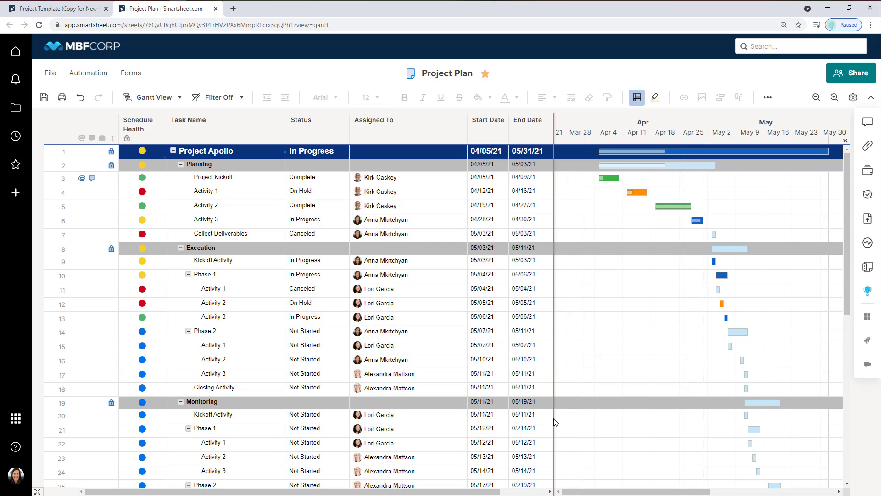
- Enable dependencies in the project settings, using the Predecessors and Duration columns
{"action": "left_click", "coordinate": [854, 98]}
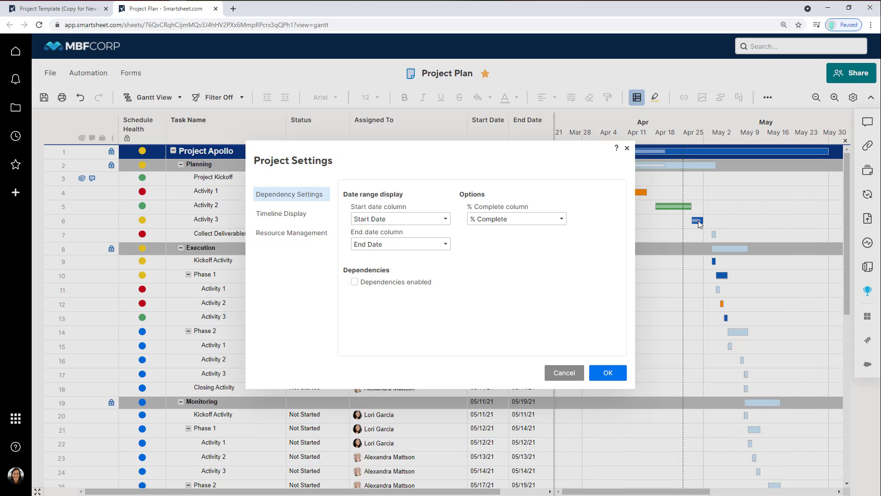
{"action": "left_click", "coordinate": [396, 282]}
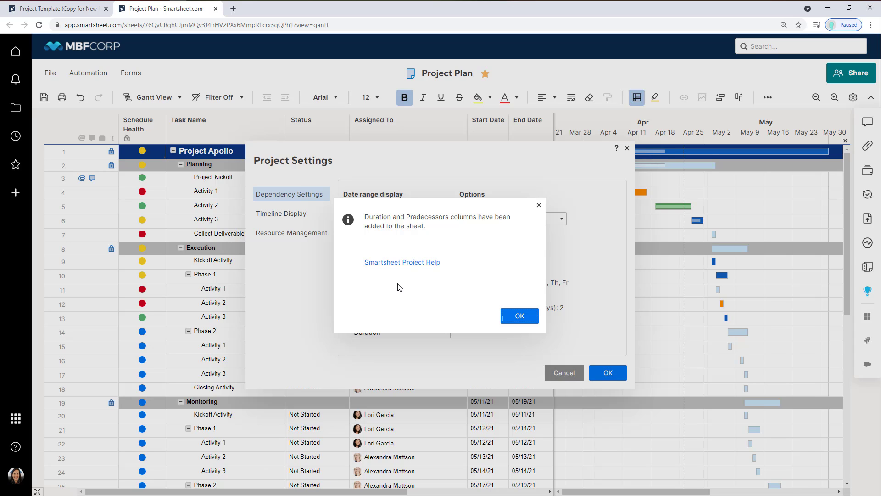
{"action": "left_click", "coordinate": [531, 320]}
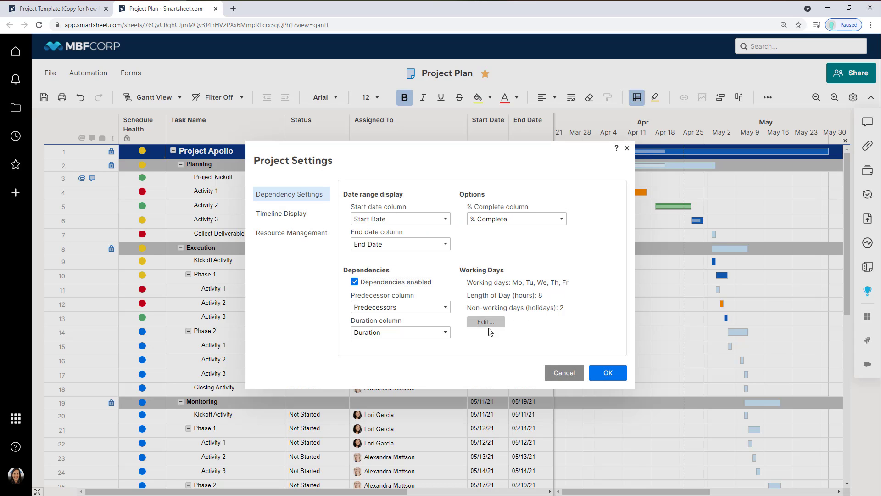
{"action": "left_click", "coordinate": [614, 372]}
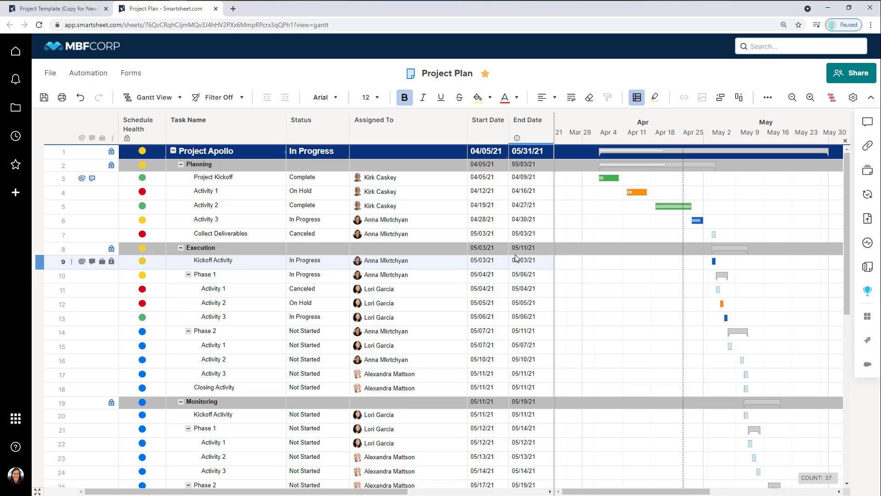
- Examine the start and end dates of the Execution and Planning parent rows and of the tasks under Planning
{"action": "left_click", "coordinate": [490, 252]}
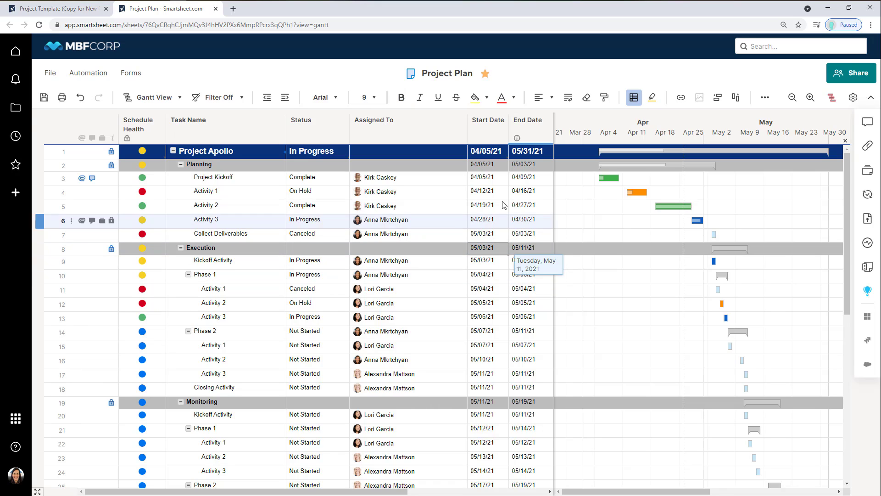
{"action": "left_click", "coordinate": [489, 167]}
{"action": "left_click", "coordinate": [522, 166]}
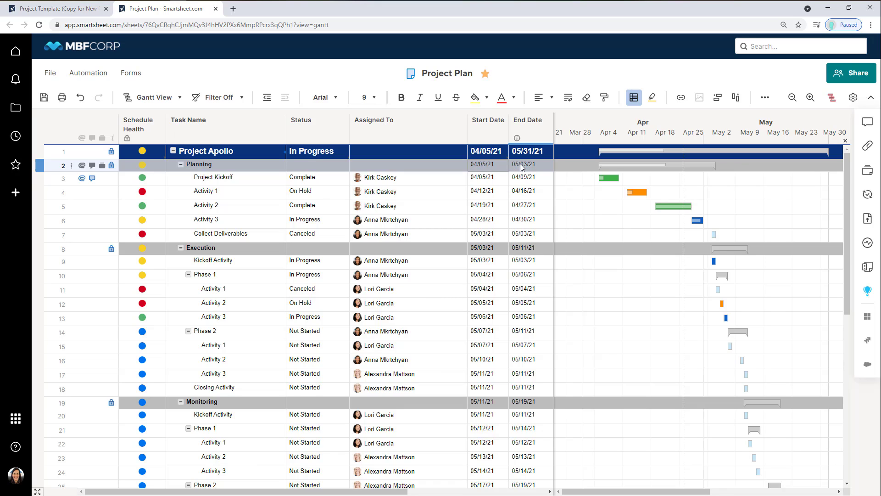
{"action": "left_click_drag", "start_coordinate": [491, 179], "coordinate": [522, 238]}
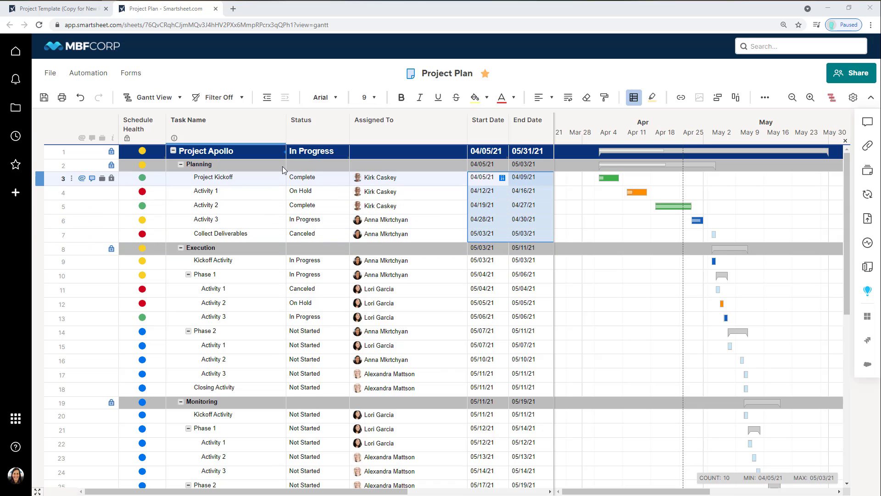
- Narrow the Task Name and Assigned To columns
{"action": "left_click_drag", "start_coordinate": [287, 140], "coordinate": [254, 148]}
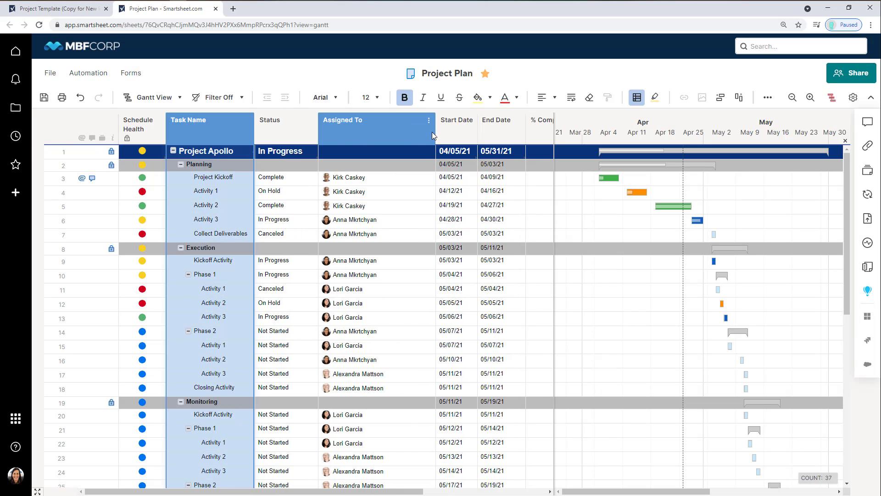
{"action": "left_click_drag", "start_coordinate": [435, 134], "coordinate": [393, 148]}
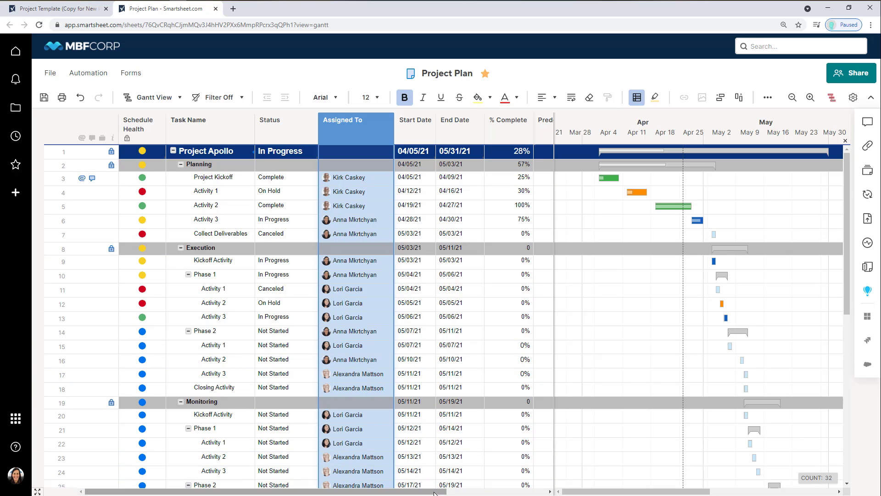
- Place the Duration and Predecessors columns, in that order, between End Date and % Complete, and narrow both
{"action": "left_click_drag", "start_coordinate": [435, 493], "coordinate": [543, 486]}
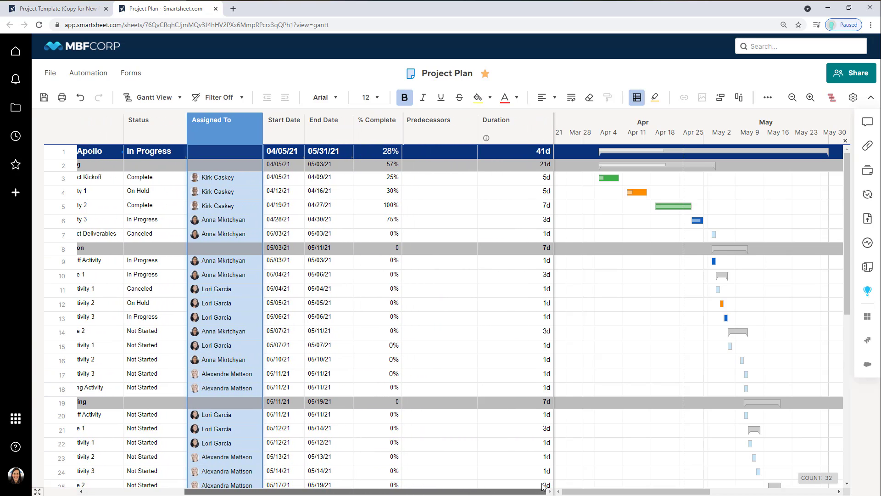
{"action": "left_click", "coordinate": [517, 126]}
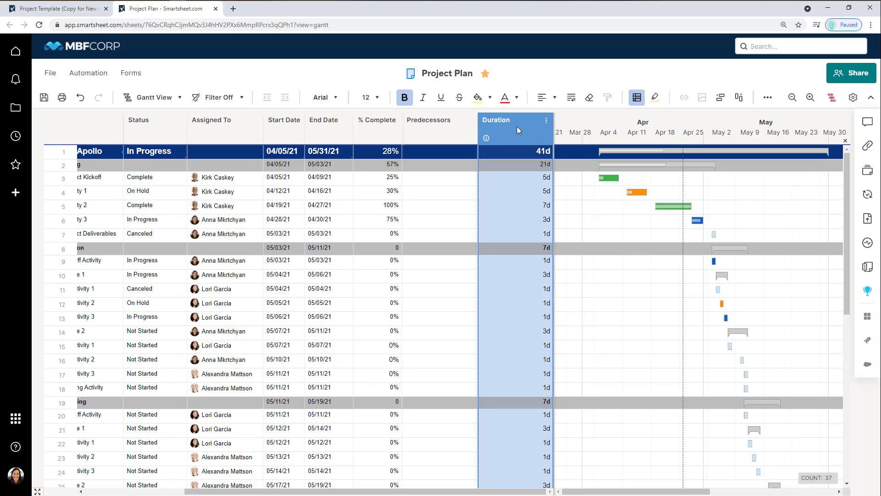
{"action": "left_click_drag", "start_coordinate": [516, 125], "coordinate": [379, 156]}
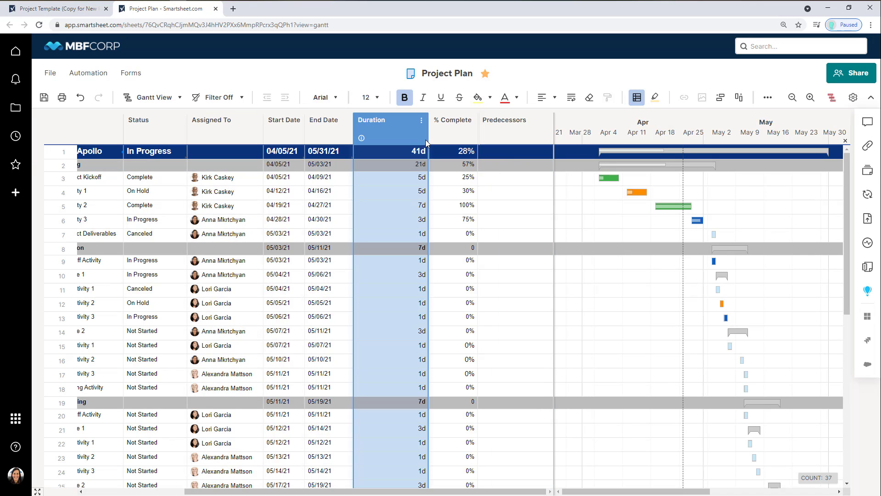
{"action": "left_click_drag", "start_coordinate": [426, 139], "coordinate": [390, 152]}
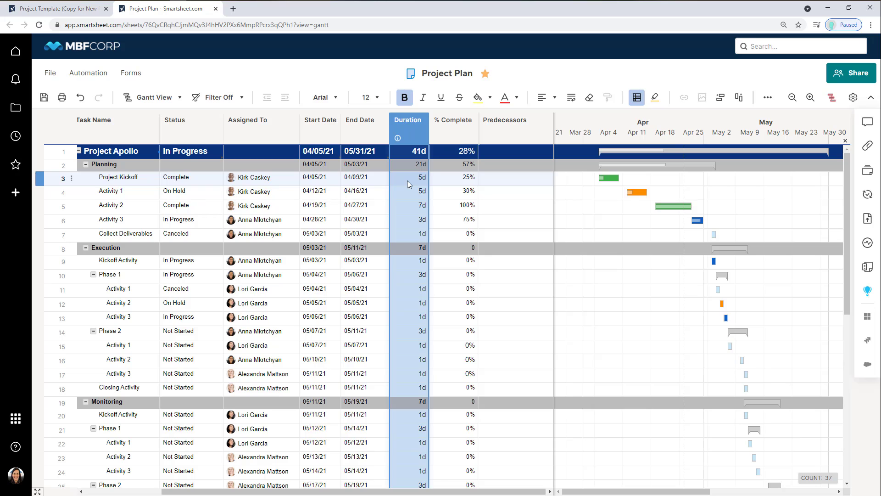
{"action": "left_click", "coordinate": [508, 132]}
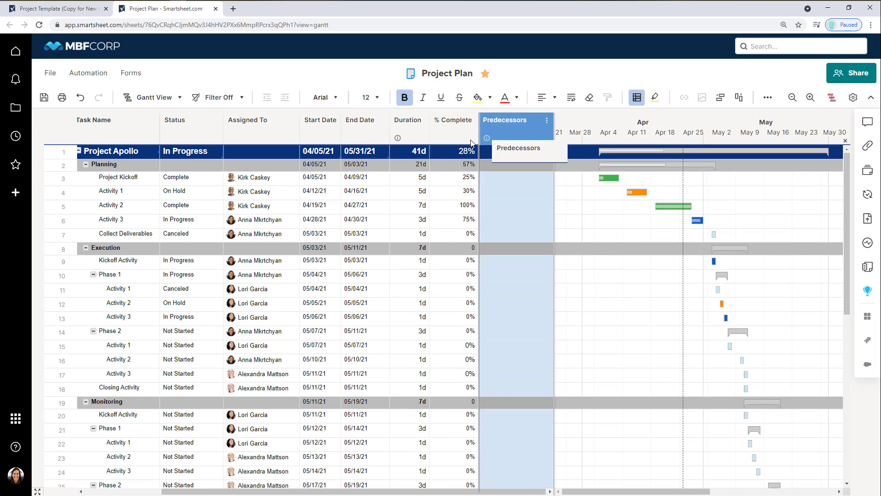
{"action": "left_click_drag", "start_coordinate": [471, 142], "coordinate": [486, 146]}
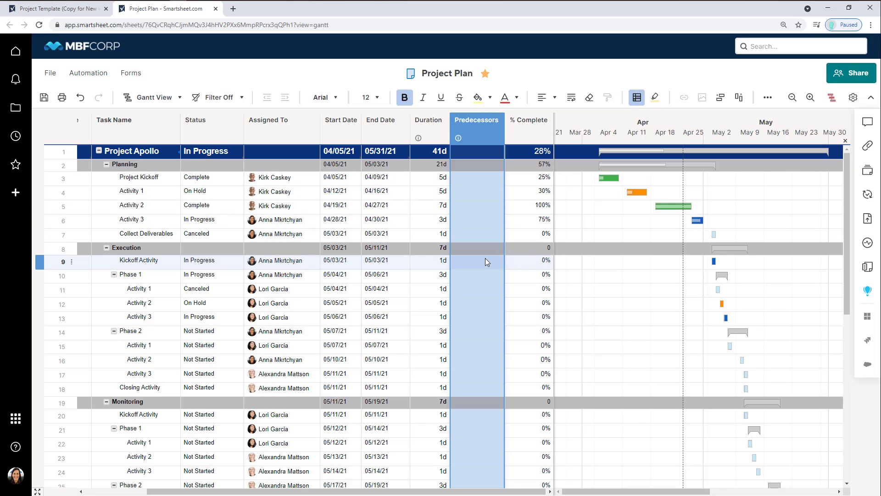
- Link the Planning tasks Project Kickoff, Activity 1, Activity 2 and Activity 3 in sequence as predecessors on the Gantt chart
{"action": "left_click", "coordinate": [609, 178]}
{"action": "mouse_move", "coordinate": [609, 177]}
{"action": "left_mouse_down"}
{"action": "mouse_move", "coordinate": [620, 198]}
{"action": "mouse_move", "coordinate": [609, 187]}
{"action": "mouse_move", "coordinate": [695, 204]}
{"action": "mouse_move", "coordinate": [614, 181]}
{"action": "mouse_move", "coordinate": [678, 205]}
{"action": "mouse_move", "coordinate": [714, 234]}
{"action": "mouse_move", "coordinate": [723, 261]}
{"action": "mouse_move", "coordinate": [673, 195]}
{"action": "mouse_move", "coordinate": [646, 193]}
{"action": "mouse_move", "coordinate": [677, 195]}
{"action": "mouse_move", "coordinate": [720, 253]}
{"action": "mouse_move", "coordinate": [741, 303]}
{"action": "mouse_move", "coordinate": [741, 338]}
{"action": "mouse_move", "coordinate": [705, 232]}
{"action": "mouse_move", "coordinate": [639, 192]}
{"action": "left_mouse_up"}
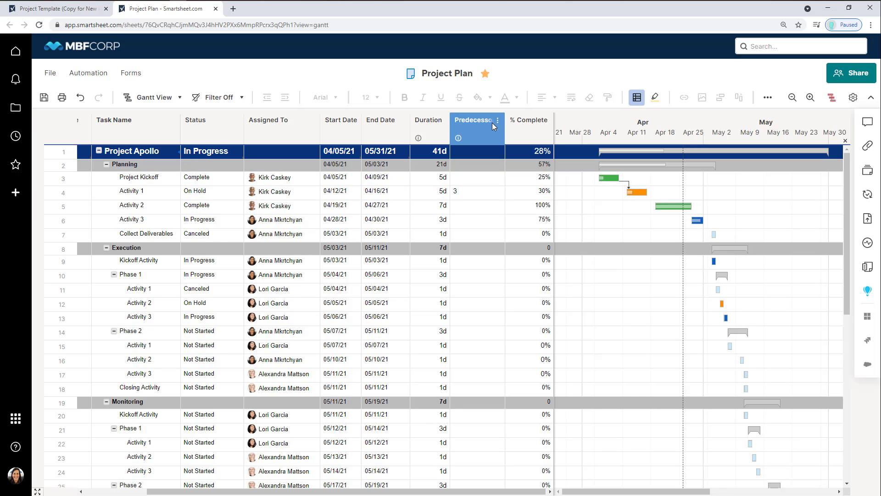
{"action": "left_click", "coordinate": [476, 197]}
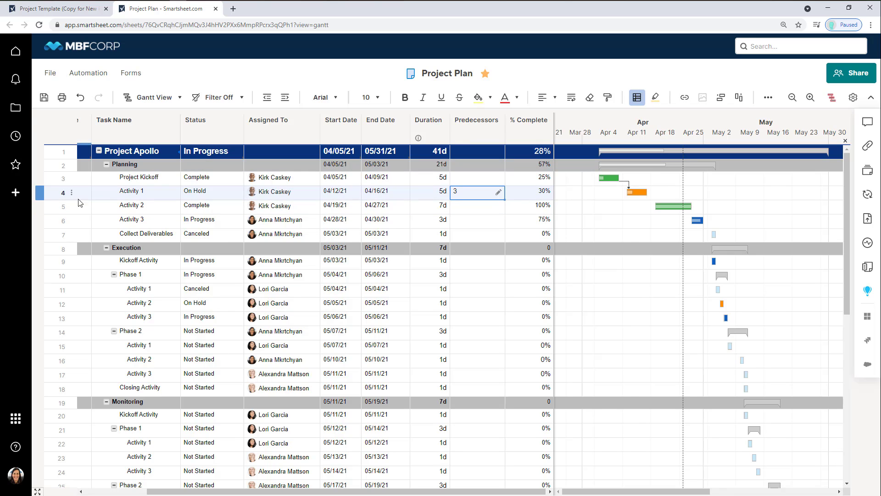
{"action": "left_click", "coordinate": [58, 196]}
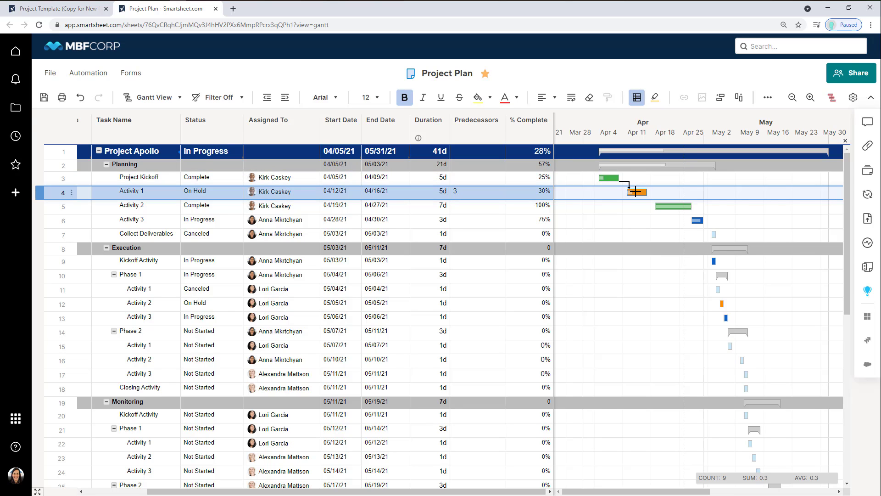
{"action": "left_click_drag", "start_coordinate": [645, 192], "coordinate": [697, 221]}
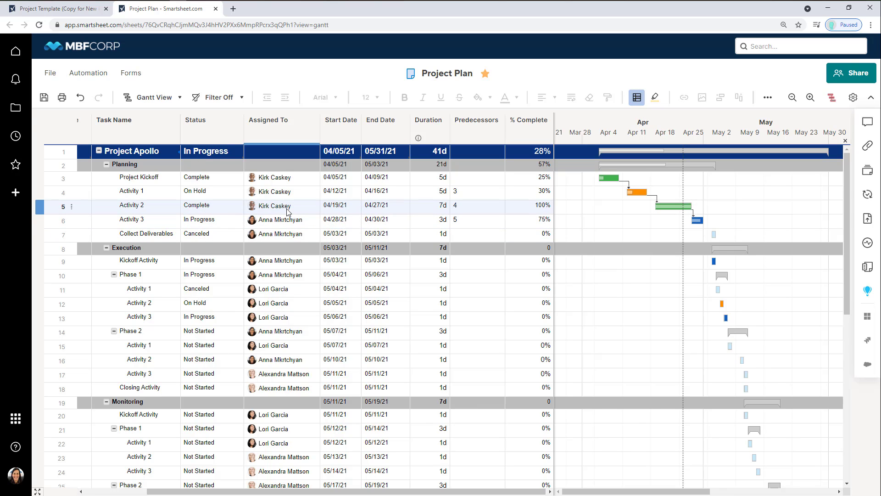
- Change the type of Activity 3's dependency on Activity 2 under Planning to Start-to-Start (SS)
{"action": "left_click", "coordinate": [60, 207]}
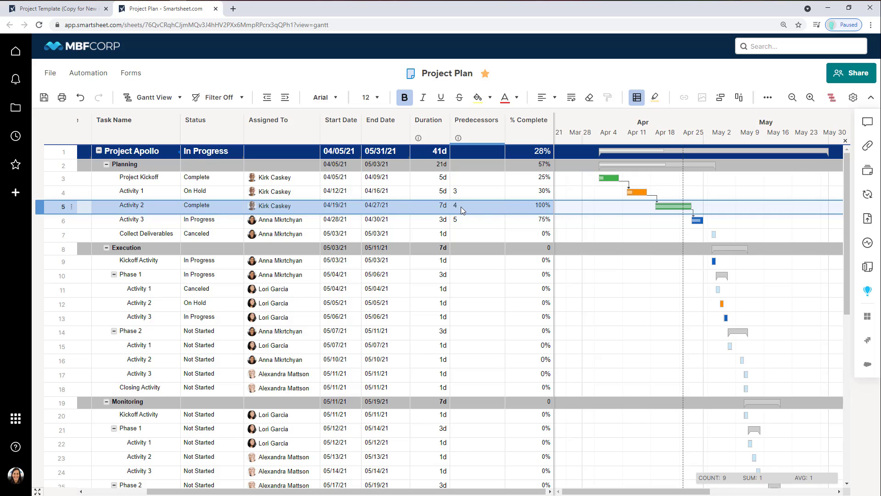
{"action": "left_click", "coordinate": [479, 225]}
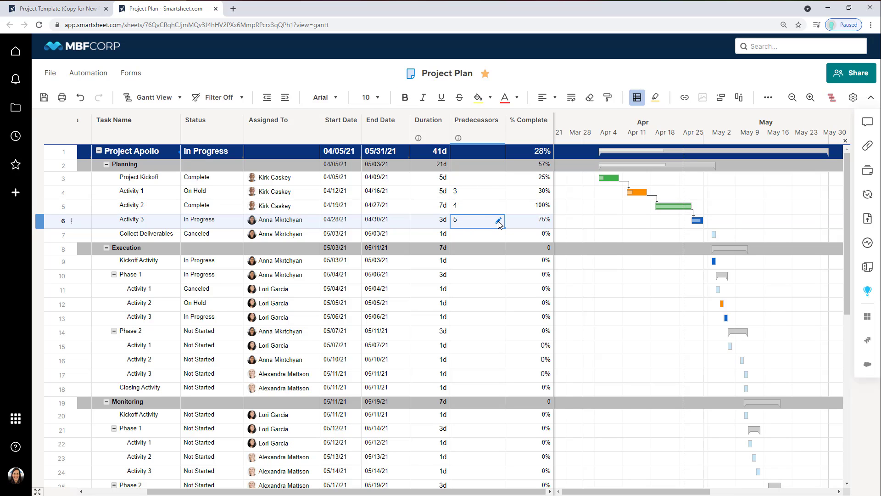
{"action": "left_click", "coordinate": [499, 222]}
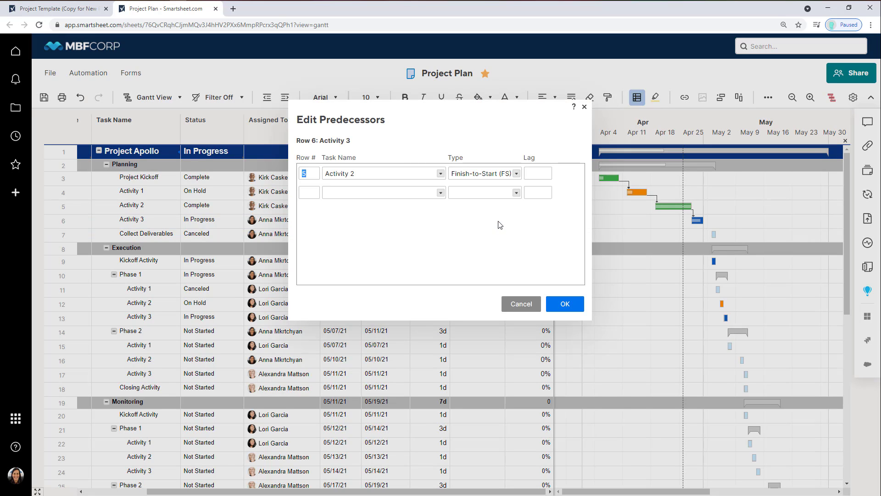
{"action": "left_click", "coordinate": [516, 174]}
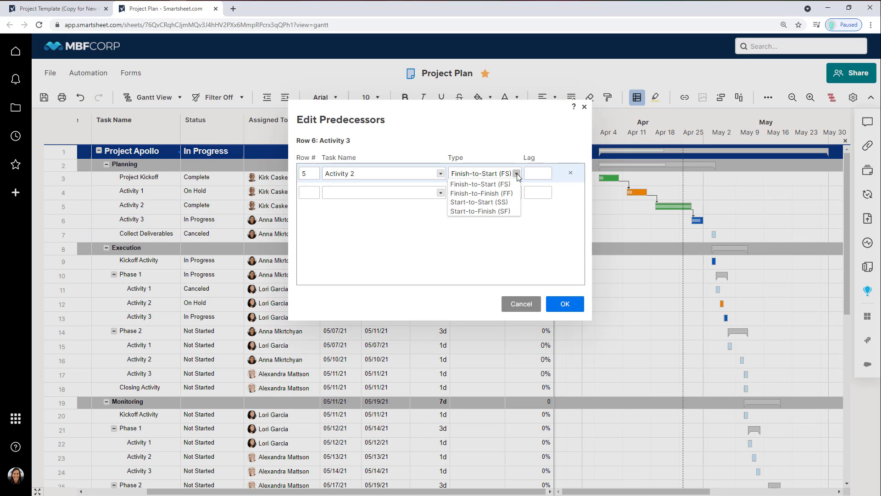
{"action": "left_click", "coordinate": [518, 175]}
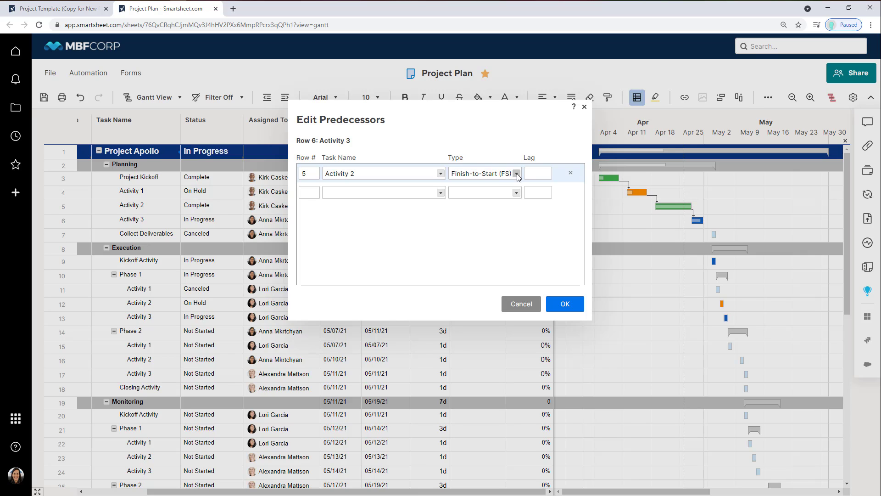
{"action": "left_click", "coordinate": [517, 174]}
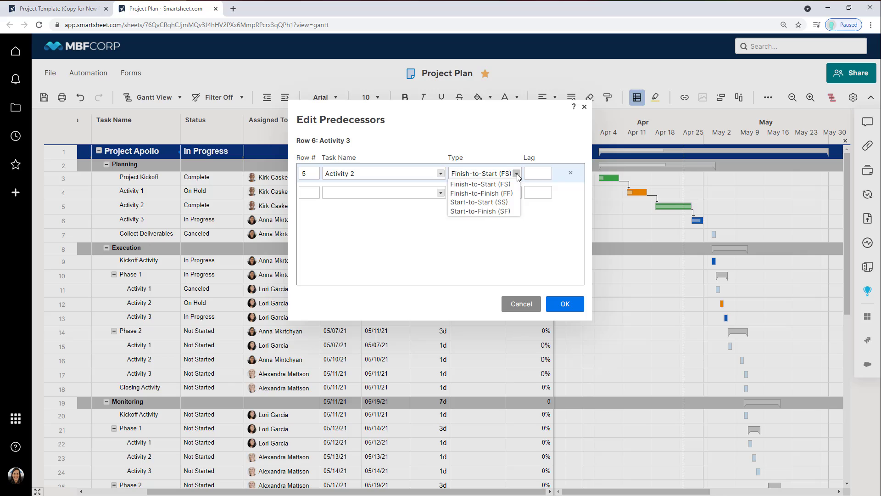
{"action": "left_click", "coordinate": [491, 194]}
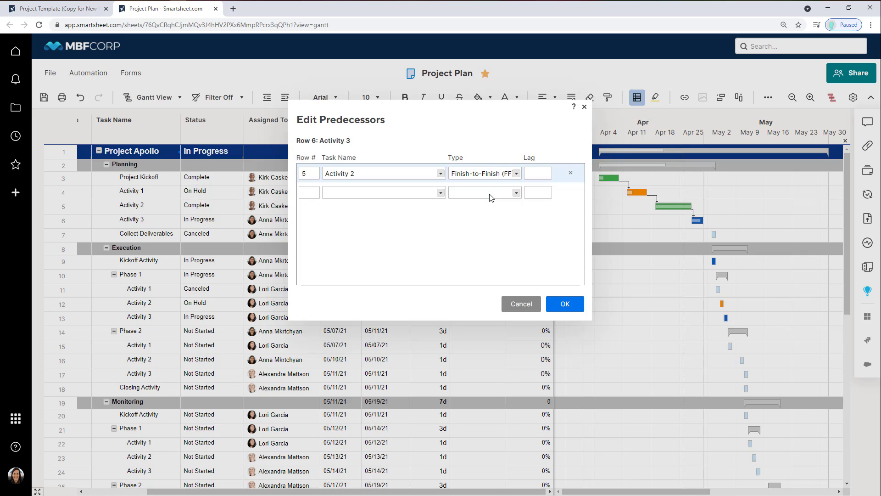
{"action": "left_click", "coordinate": [514, 175]}
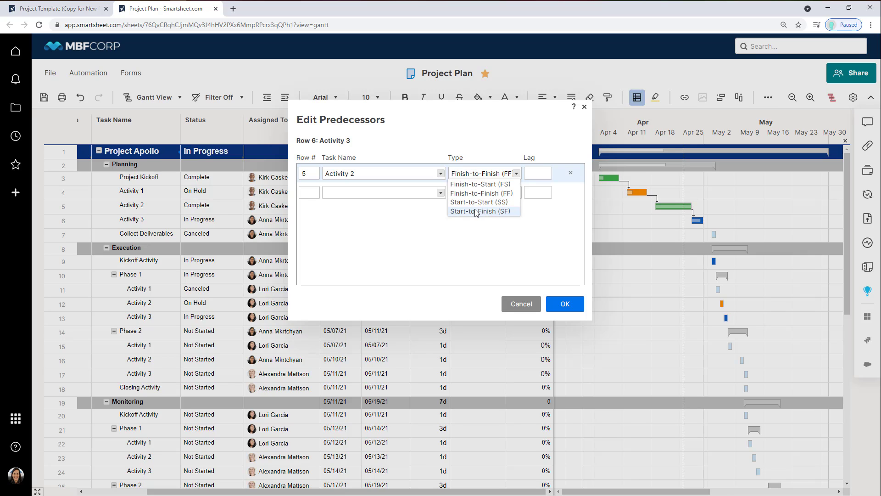
{"action": "left_click", "coordinate": [473, 202]}
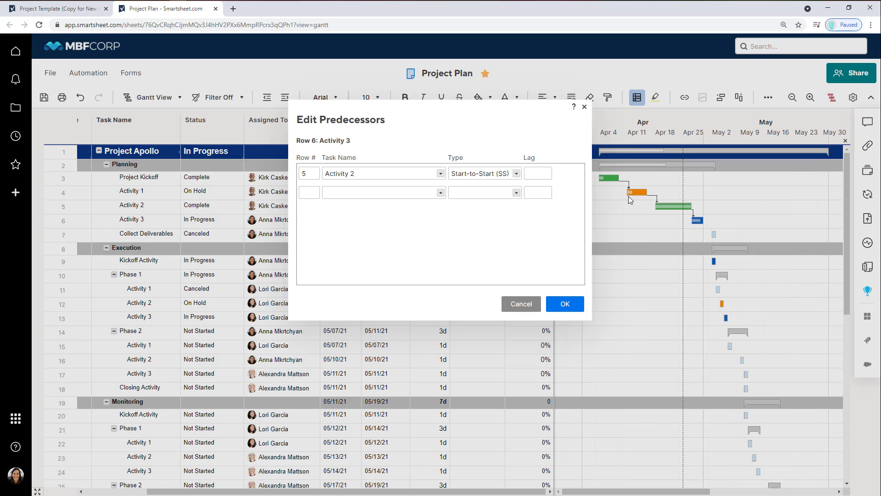
{"action": "left_click", "coordinate": [568, 304]}
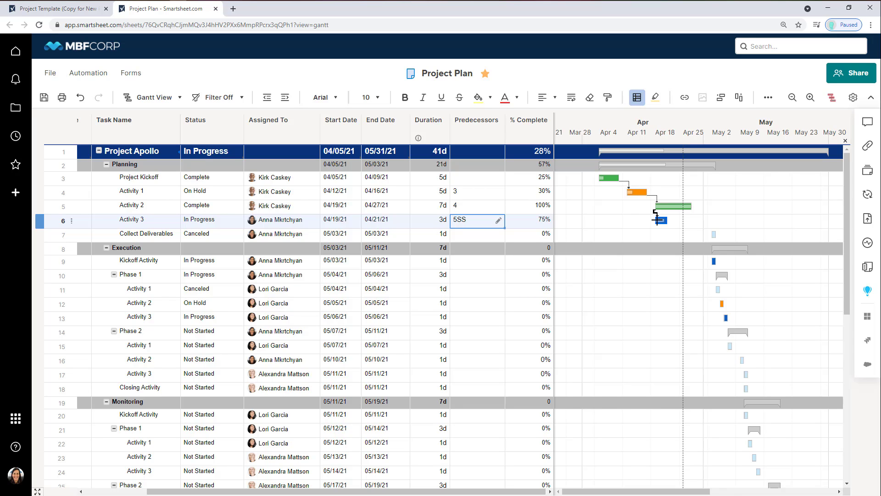
- Add a lag of 2 days to Activity 3's predecessor link with Activity 2
{"action": "left_click", "coordinate": [497, 218]}
{"action": "left_click", "coordinate": [535, 171]}
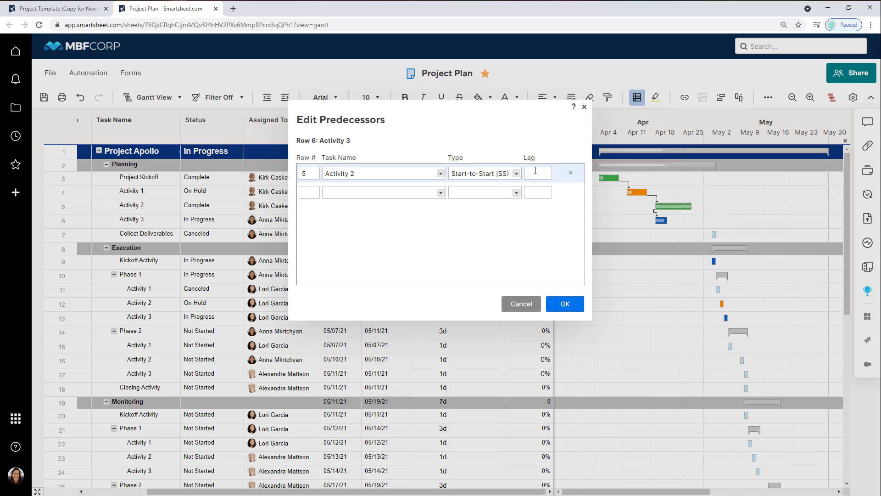
{"action": "type", "text": "2"}
{"action": "left_click", "coordinate": [560, 305]}
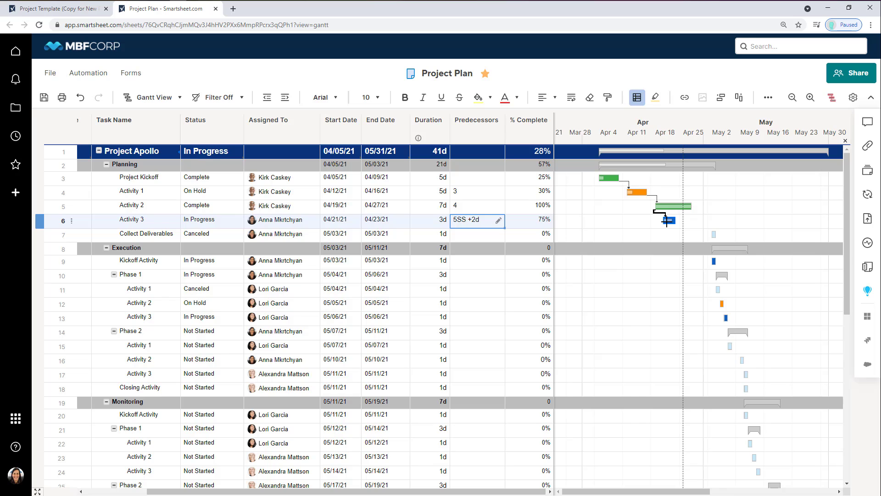
- Link Planning's Activity 3, Collect Deliverables and all Execution tasks through Closing Activity in sequence as predecessors on the Gantt chart
{"action": "left_click_drag", "start_coordinate": [674, 220], "coordinate": [715, 299]}
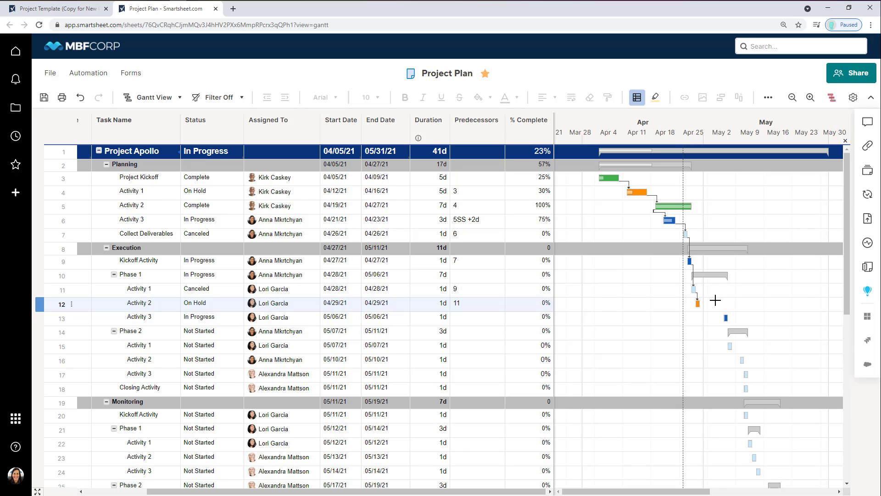
{"action": "left_click_drag", "start_coordinate": [698, 303], "coordinate": [742, 358]}
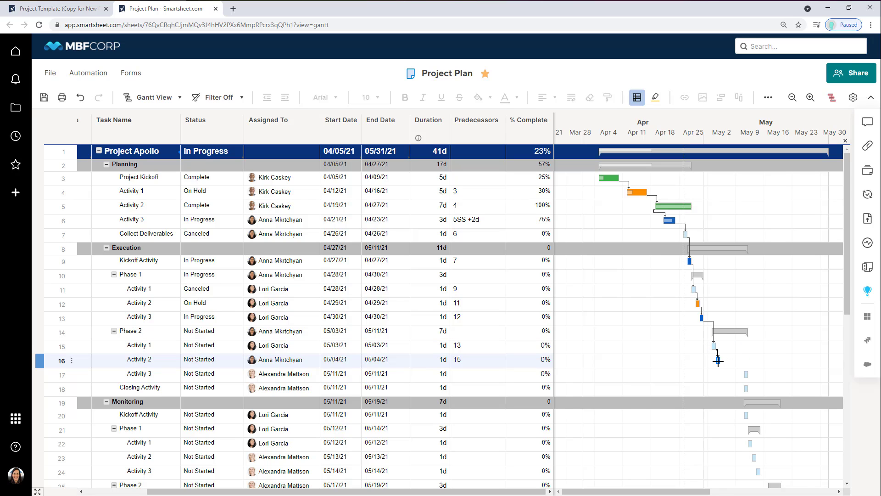
{"action": "left_click_drag", "start_coordinate": [717, 360], "coordinate": [741, 387]}
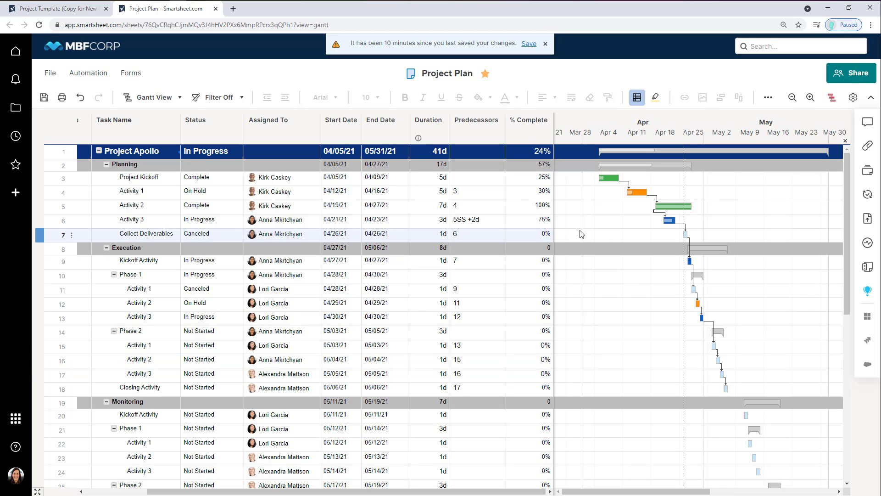
- Set the start date of the Project Kickoff task to 06/05/21
{"action": "left_click", "coordinate": [338, 181]}
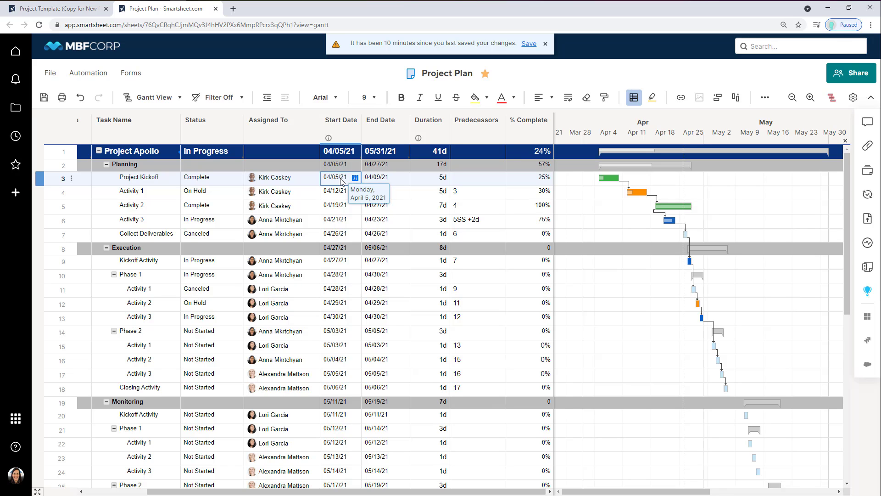
{"action": "left_click", "coordinate": [327, 178]}
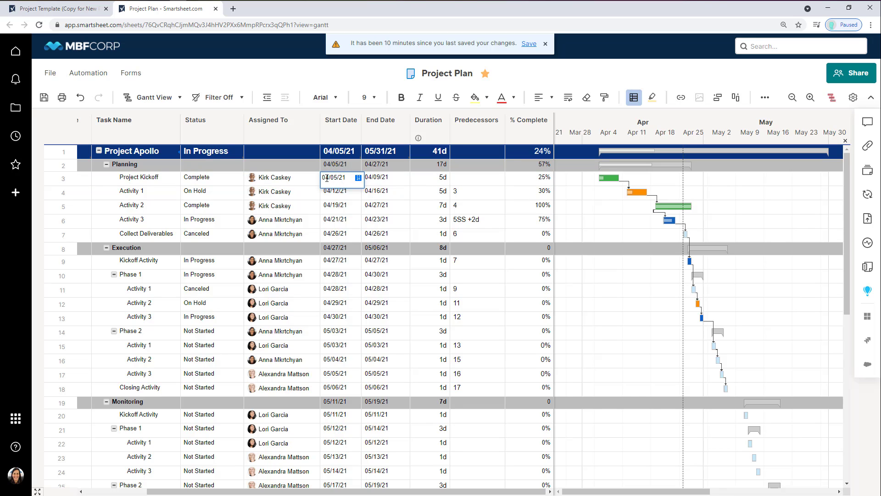
{"action": "key", "text": "Delete"}
{"action": "type", "text": "6"}
{"action": "left_click", "coordinate": [369, 181]}
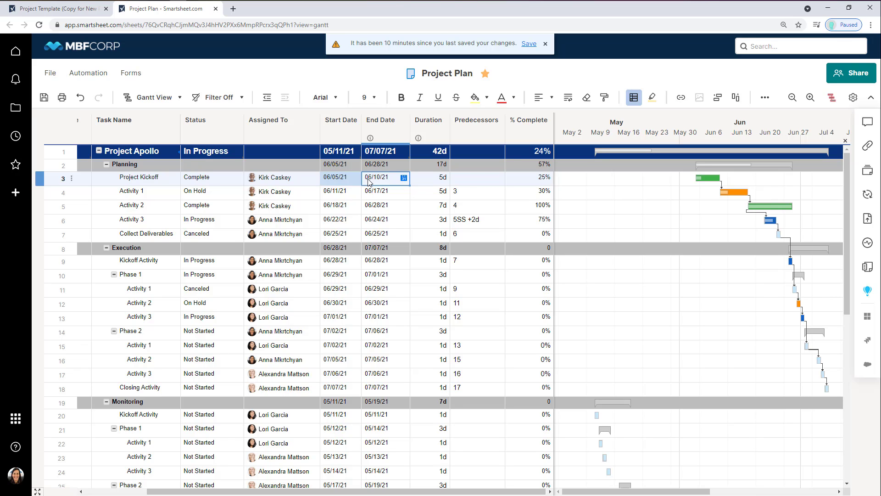
{"action": "left_click", "coordinate": [347, 179]}
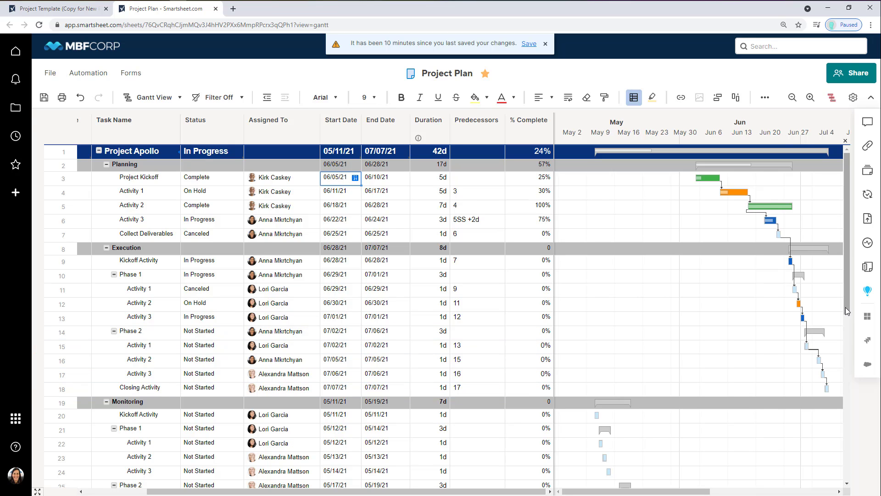
- Rename the Activity 3 task under Planning as Milestone
{"action": "left_click_drag", "start_coordinate": [845, 307], "coordinate": [849, 398]}
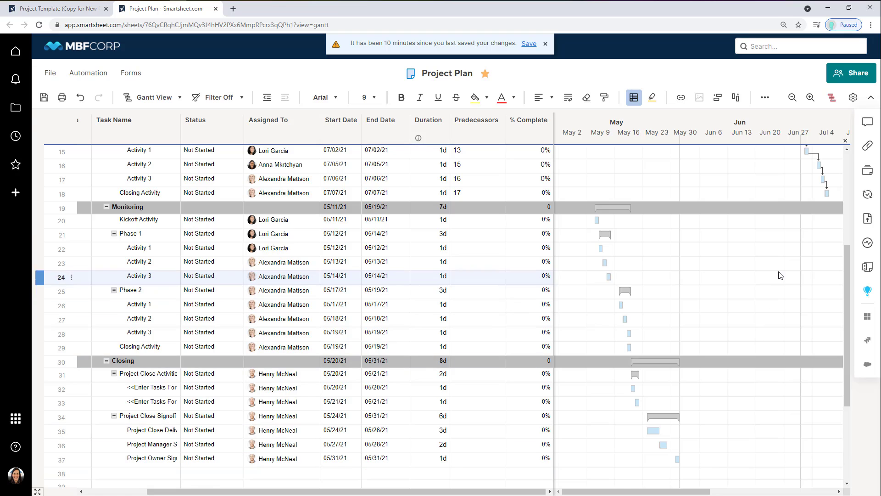
{"action": "scroll", "coordinate": [762, 257], "scroll_direction": "up", "scroll_amount": 5}
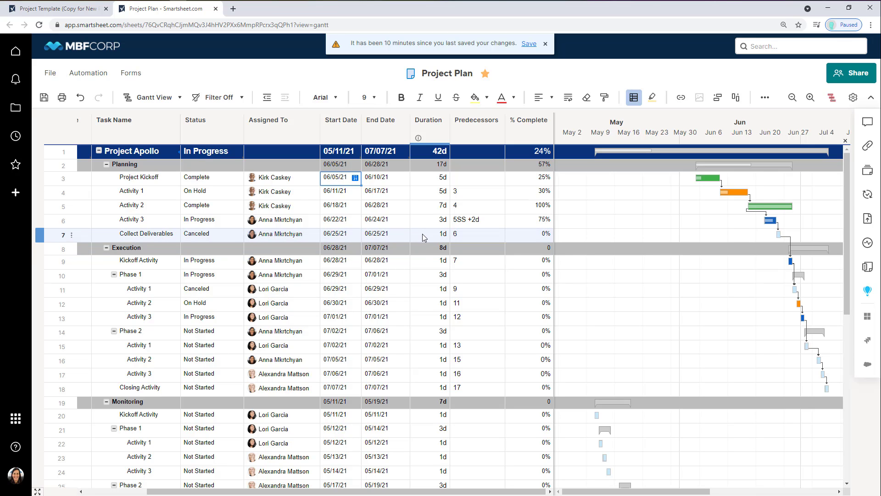
{"action": "left_click", "coordinate": [154, 225]}
{"action": "type", "text": "mILE"}
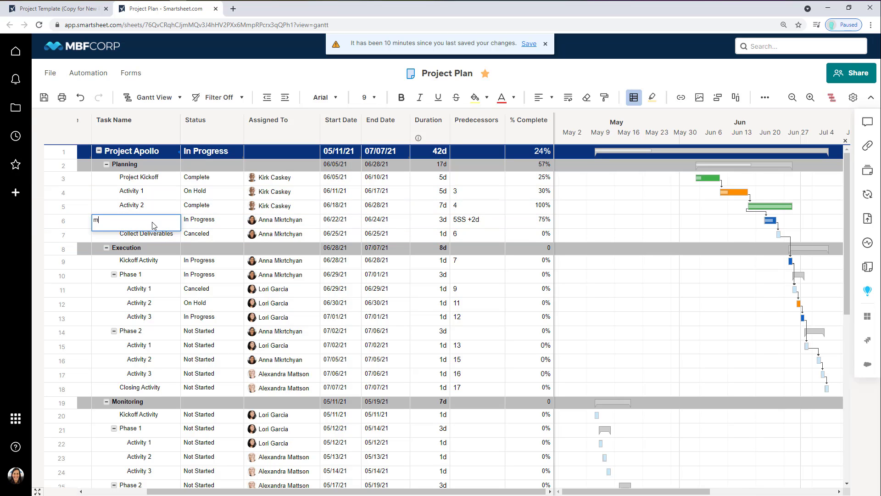
{"action": "key", "text": "BackSpace"}
{"action": "key", "text": "BackSpace"}
{"action": "key", "text": "BackSpace"}
{"action": "key", "text": "BackSpace"}
{"action": "key", "text": "Caps_Lock"}
{"action": "type", "text": "Milestone"}
- Set the Milestone task's duration to 0 and save the sheet
{"action": "left_click", "coordinate": [443, 224]}
{"action": "type", "text": "0"}
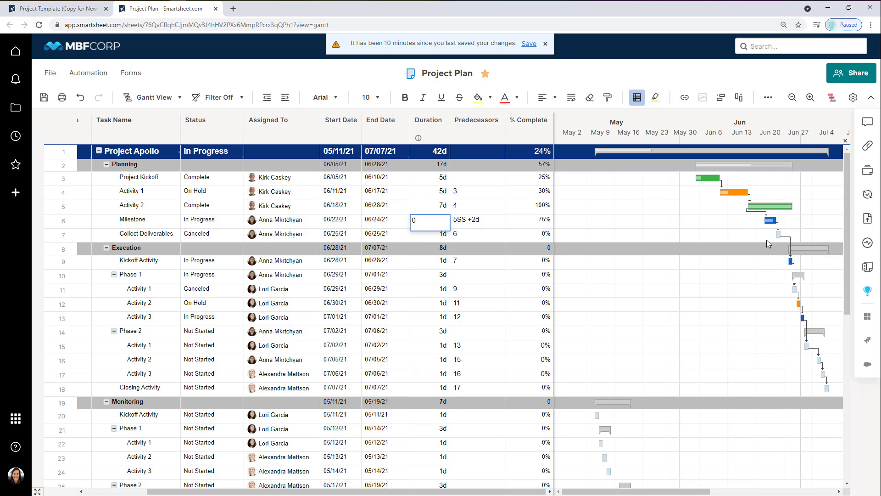
{"action": "key", "text": "Return"}
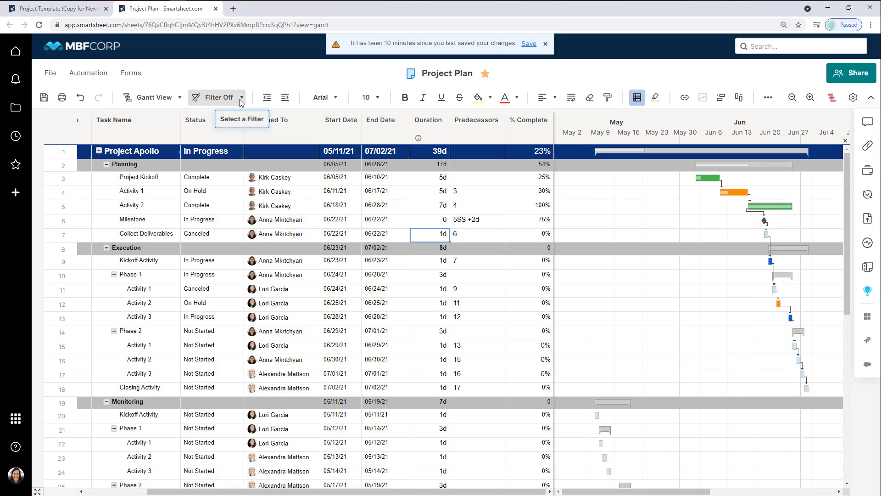
{"action": "left_click", "coordinate": [439, 225]}
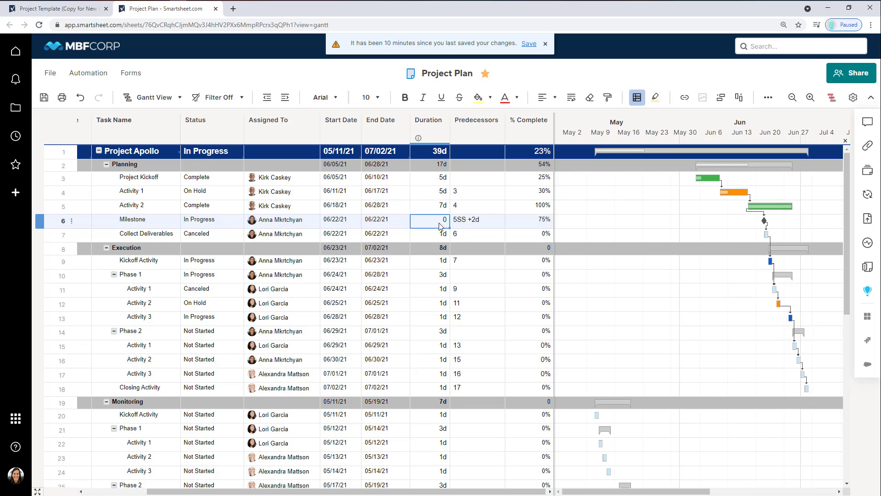
{"action": "left_click", "coordinate": [529, 44]}
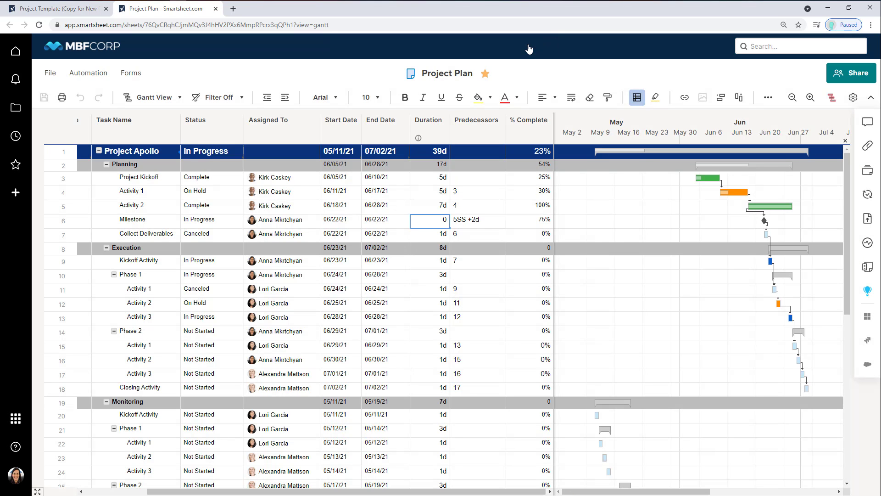
- Show and hide the critical path on the Gantt chart, and do the same with the Execution row's summary path
{"action": "left_click", "coordinate": [831, 98]}
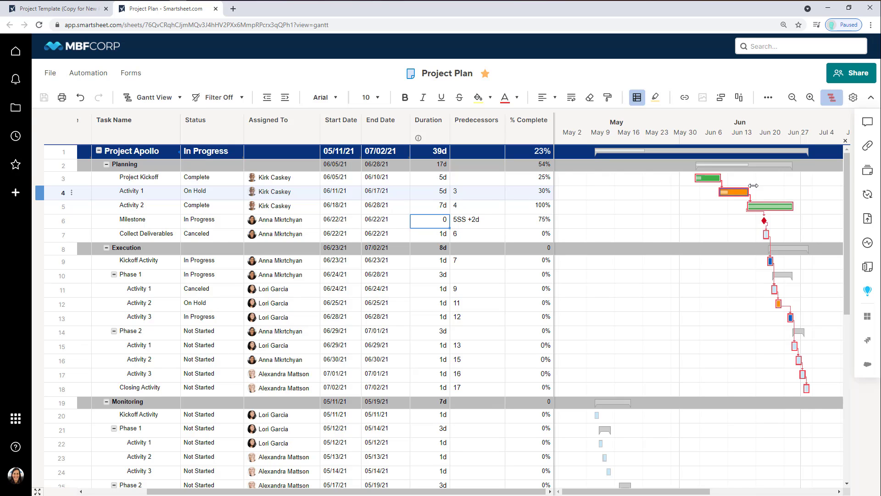
{"action": "left_click", "coordinate": [831, 104]}
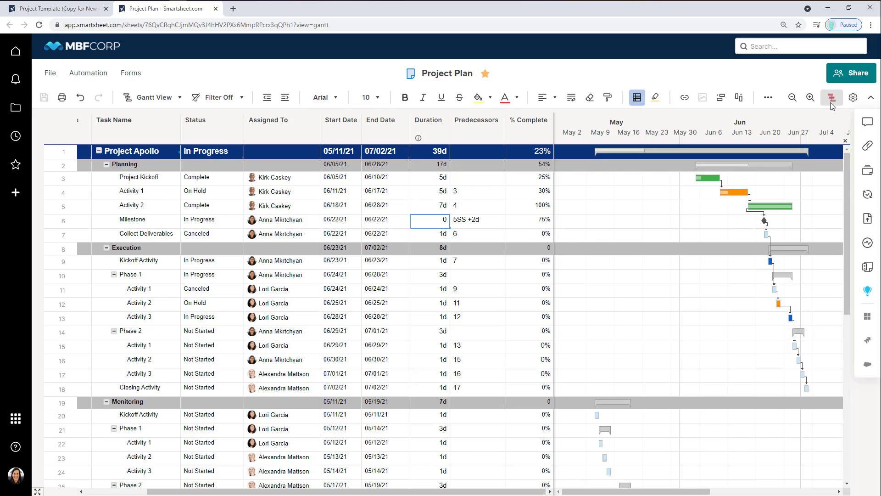
{"action": "right_click", "coordinate": [782, 249]}
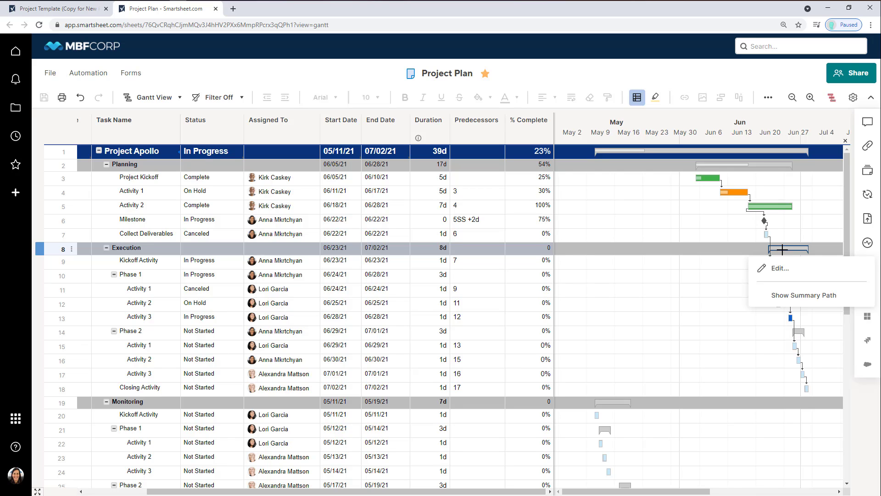
{"action": "left_click", "coordinate": [791, 298]}
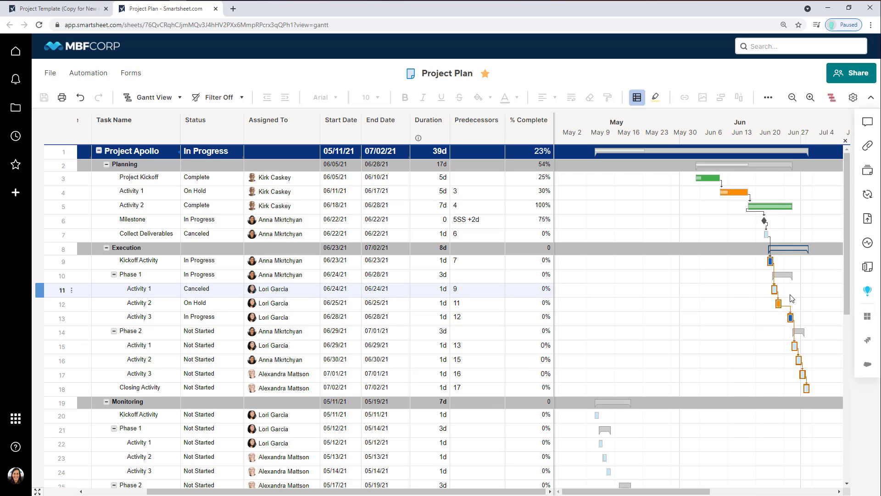
{"action": "right_click", "coordinate": [791, 298]}
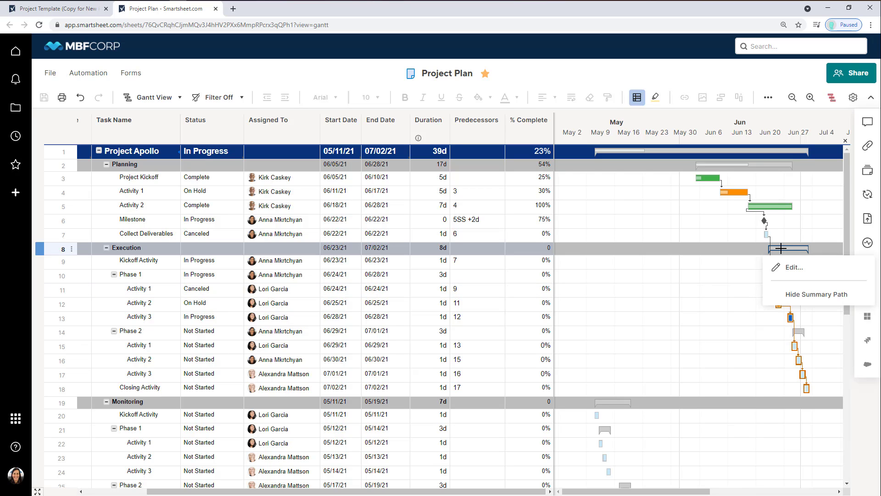
{"action": "left_click", "coordinate": [805, 297]}
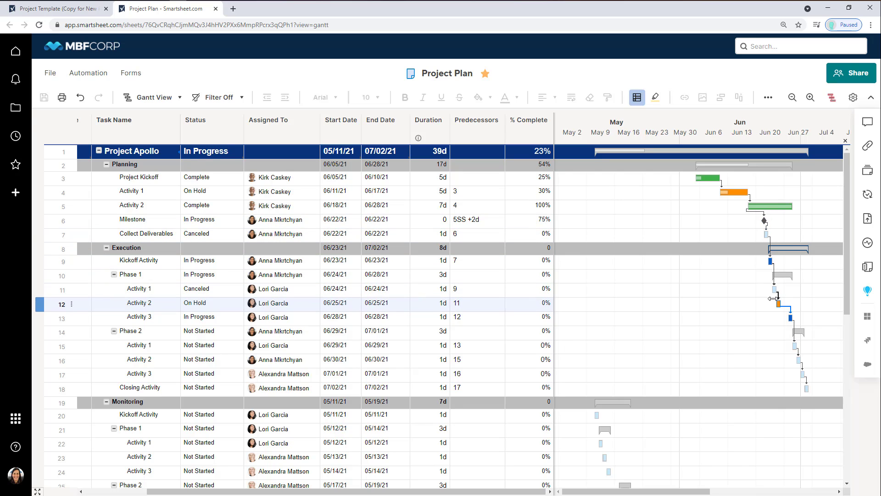
- Show the Milestone task's driving path on the Gantt chart and select the Duration column
{"action": "right_click", "coordinate": [764, 222]}
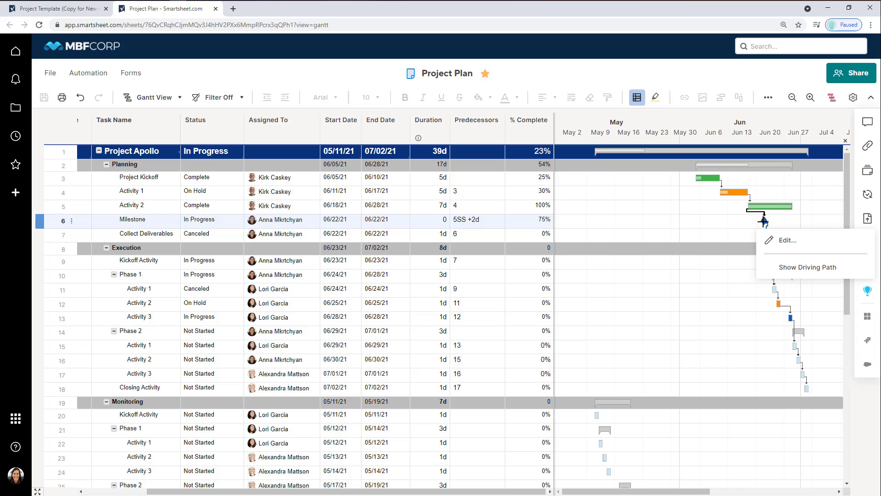
{"action": "left_click", "coordinate": [775, 267]}
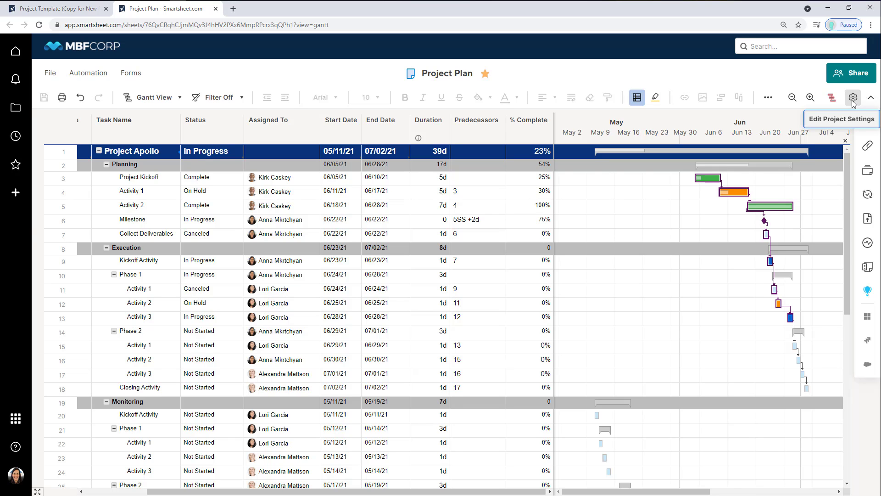
{"action": "left_click", "coordinate": [444, 131]}
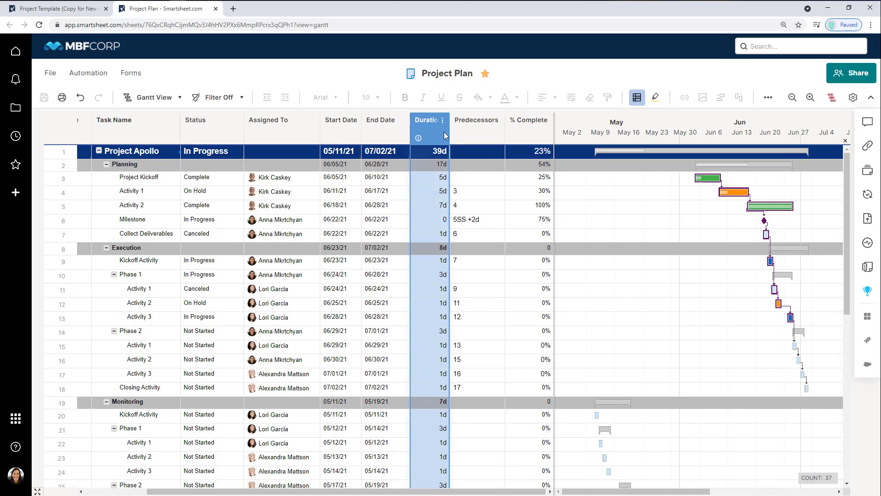
- Highlight the Predecessors column, review the project fields in the Sheet Summary and open the summary's options
{"action": "left_click", "coordinate": [470, 130]}
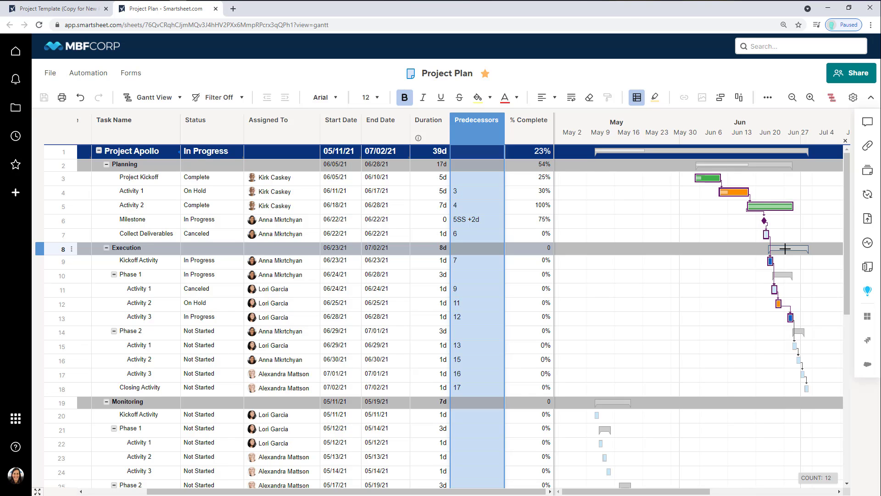
{"action": "left_click", "coordinate": [600, 208]}
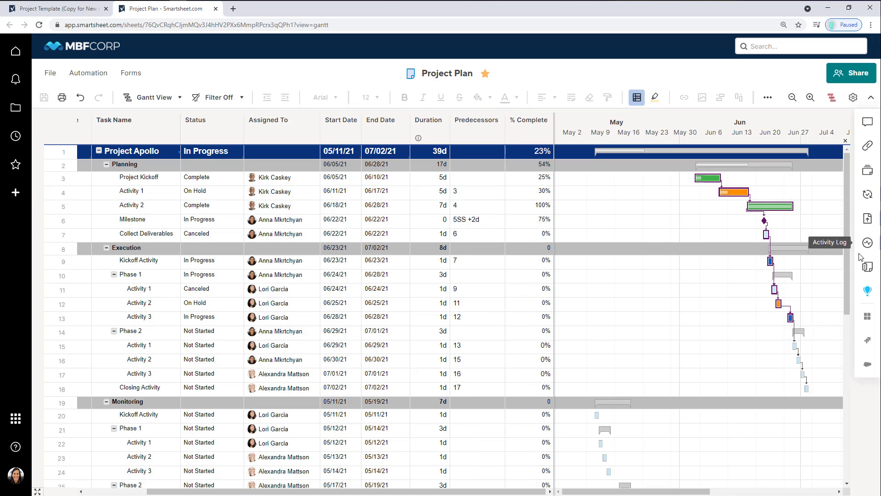
{"action": "left_click", "coordinate": [866, 271]}
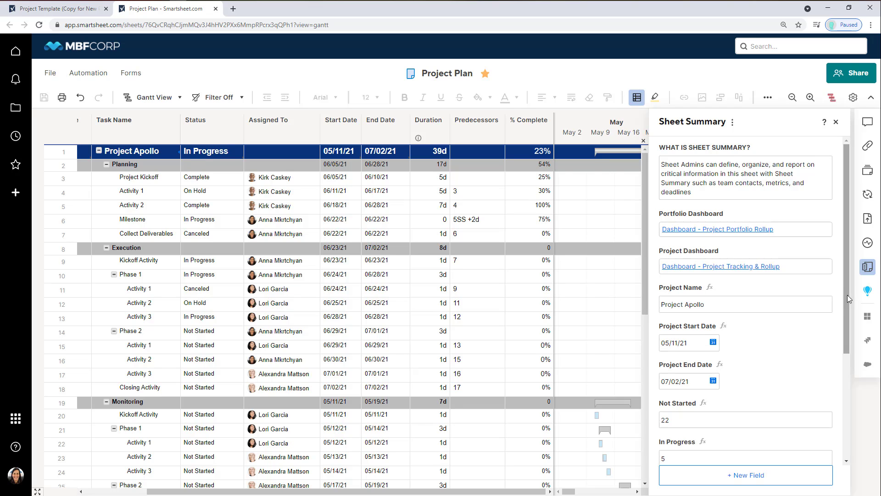
{"action": "left_click_drag", "start_coordinate": [848, 295], "coordinate": [828, 284]}
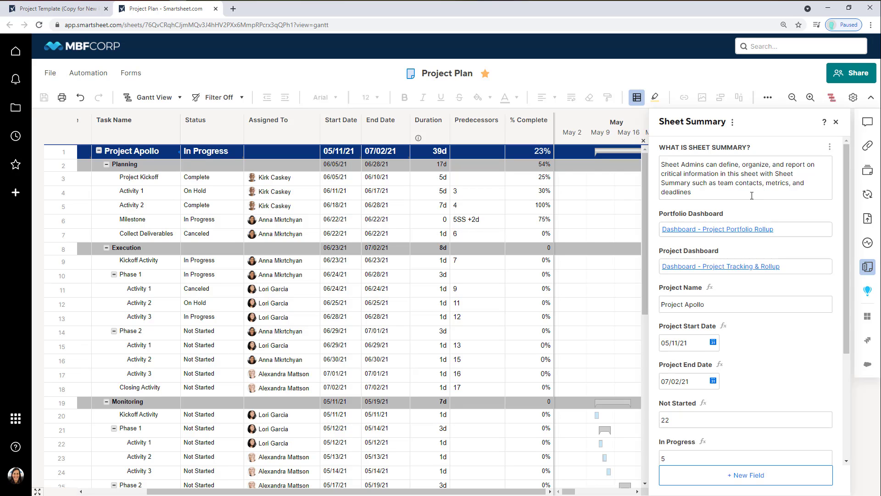
{"action": "left_click", "coordinate": [733, 123]}
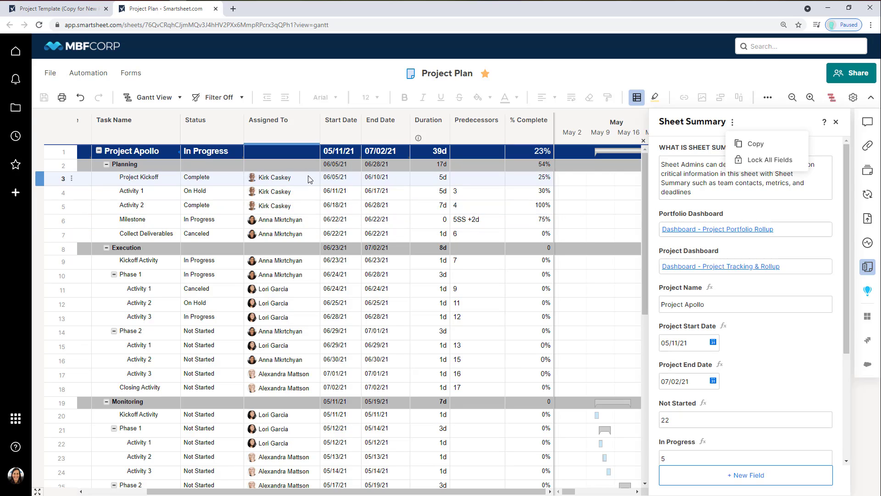
- Browse the SmartStart workspace to the Project Template (Copy for New Projects) folder and open its Project Milestones report in a new tab
{"action": "left_click", "coordinate": [17, 111]}
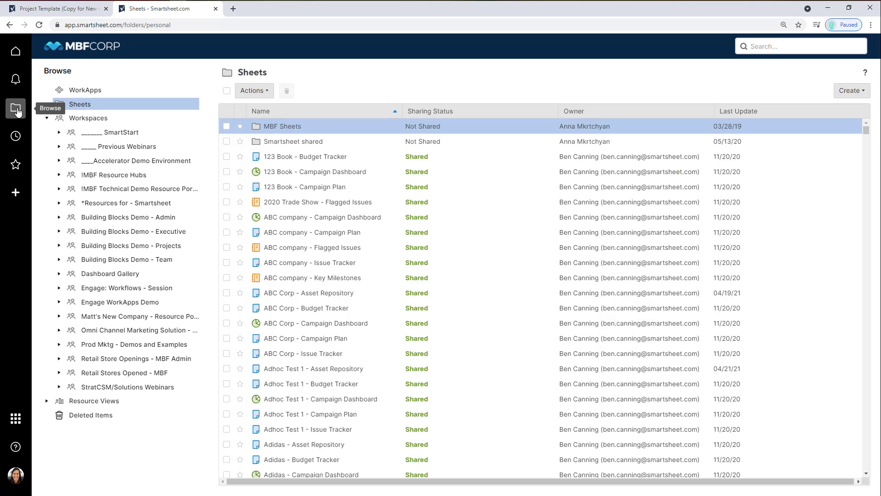
{"action": "left_click", "coordinate": [59, 134]}
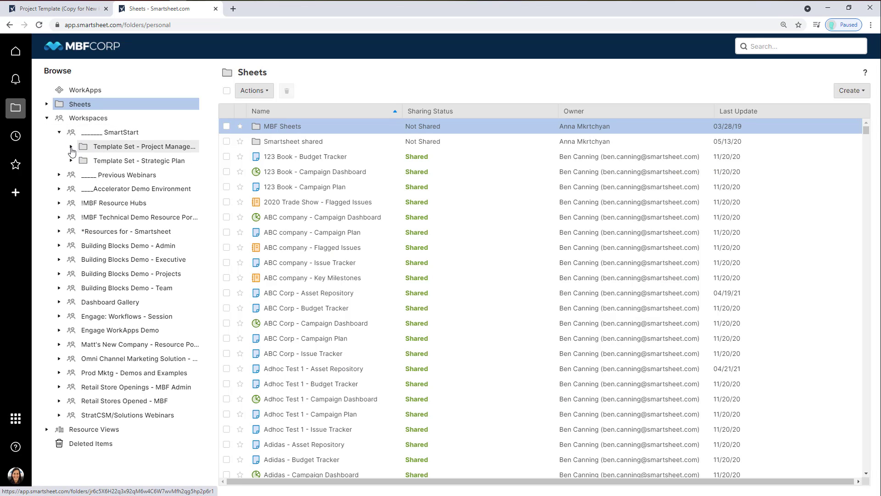
{"action": "left_click", "coordinate": [71, 147]}
{"action": "left_click", "coordinate": [125, 175]}
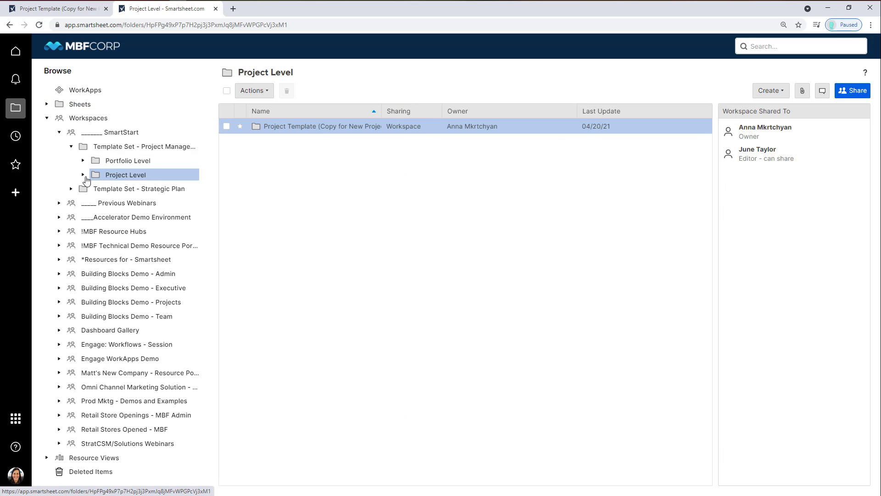
{"action": "left_click", "coordinate": [84, 175]}
{"action": "left_click", "coordinate": [120, 190]}
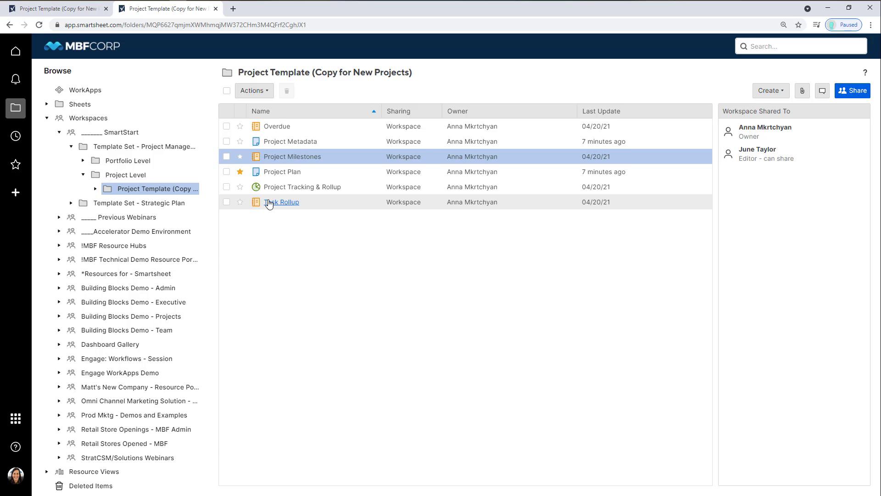
{"action": "right_click", "coordinate": [273, 159]}
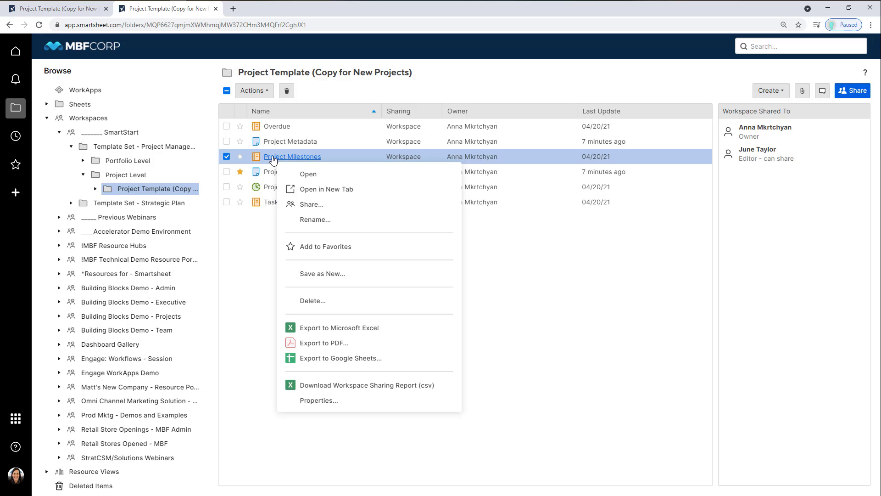
{"action": "left_click", "coordinate": [311, 193]}
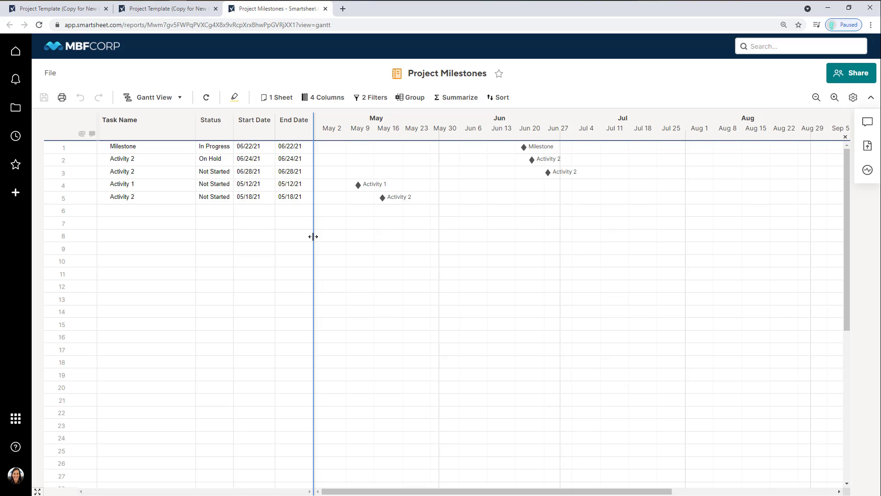
- Add the Duration column to the Project Milestones report and widen the grid area beside the Gantt chart
{"action": "left_click", "coordinate": [297, 133]}
{"action": "left_click", "coordinate": [328, 97]}
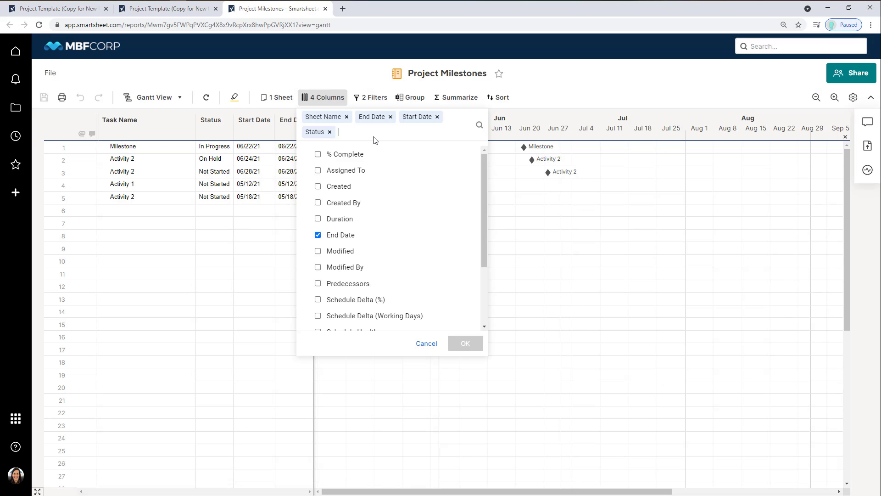
{"action": "left_click", "coordinate": [318, 219]}
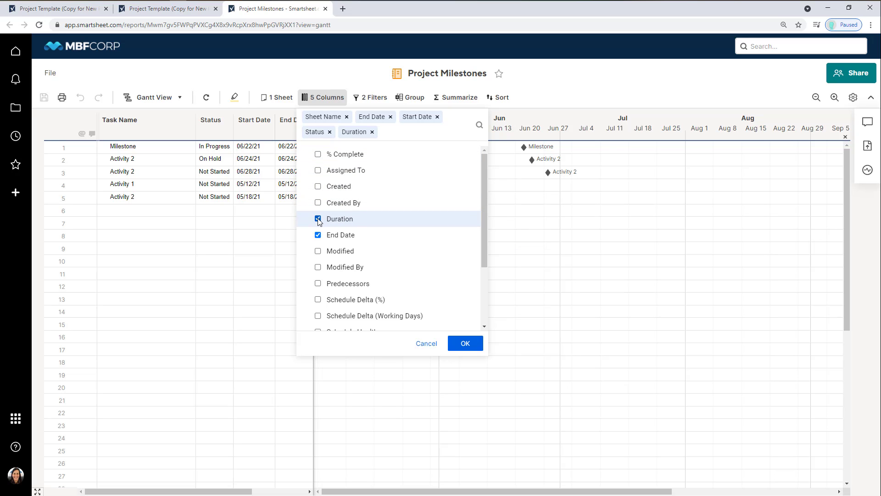
{"action": "left_click", "coordinate": [464, 345]}
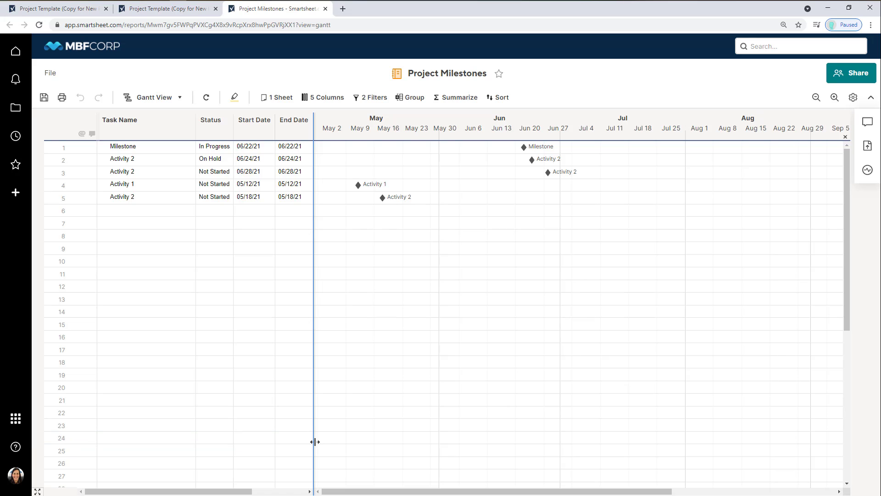
{"action": "left_click_drag", "start_coordinate": [315, 442], "coordinate": [390, 443]}
- Return to the project template folder and open the Project Tracking & Rollup dashboard in a new tab
{"action": "left_click", "coordinate": [183, 13]}
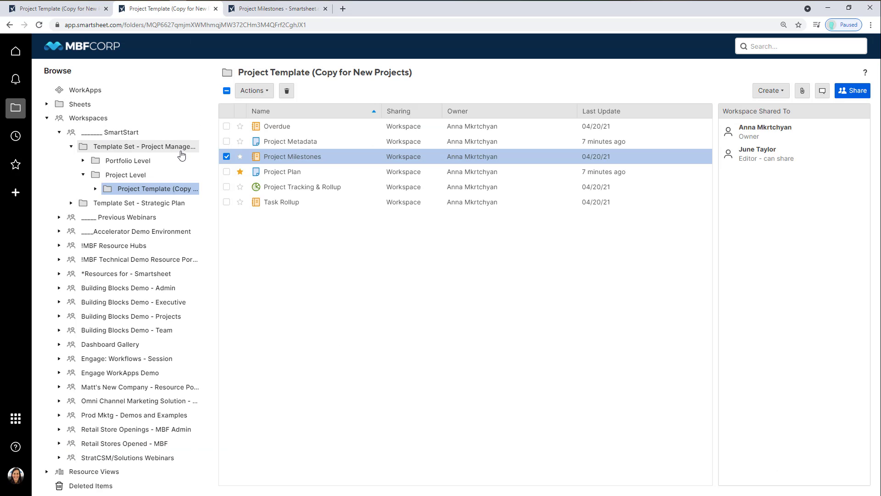
{"action": "right_click", "coordinate": [284, 192]}
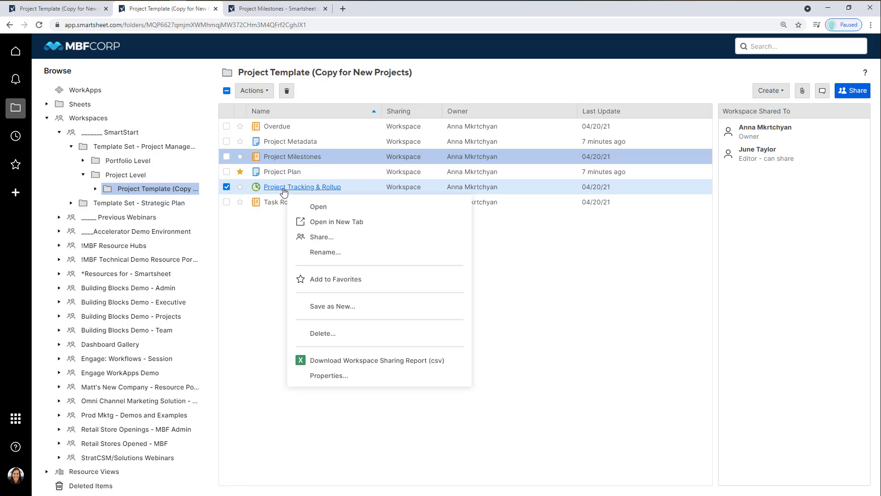
{"action": "left_click", "coordinate": [337, 224]}
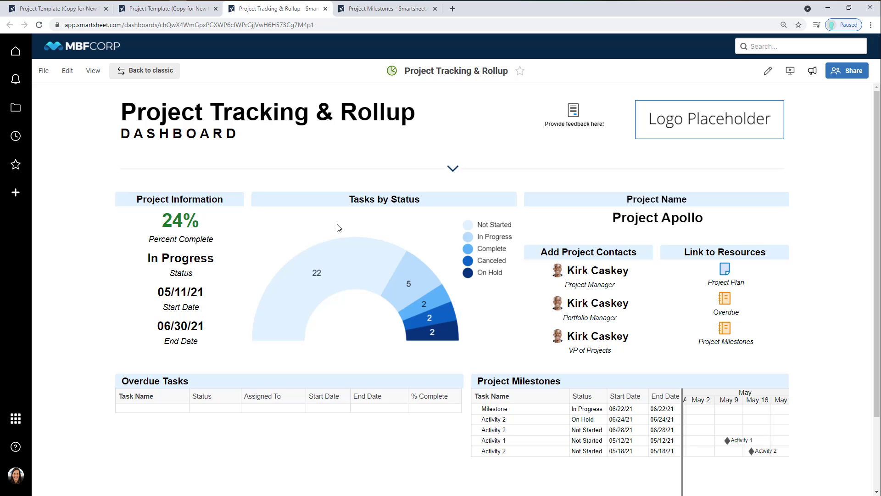
- Save the Project Template (Copy for New Projects) folder as a new folder named New Project under Project Level, and open the copy
{"action": "left_click", "coordinate": [163, 8]}
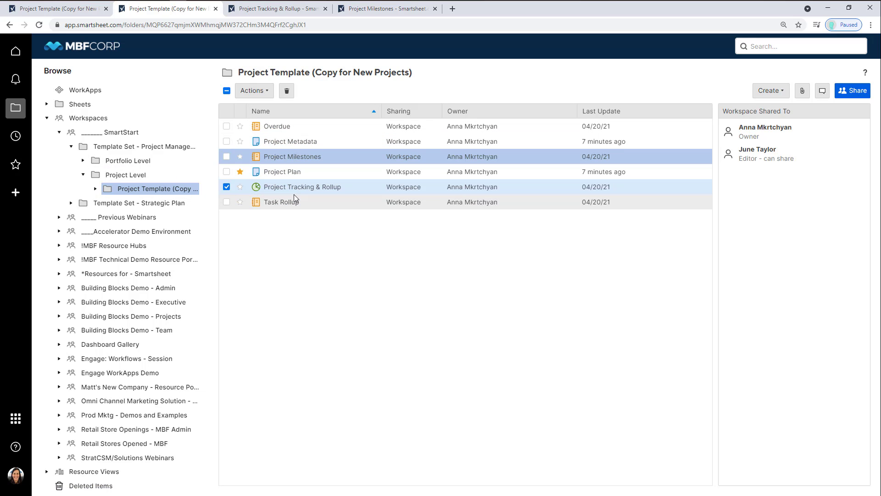
{"action": "right_click", "coordinate": [142, 193]}
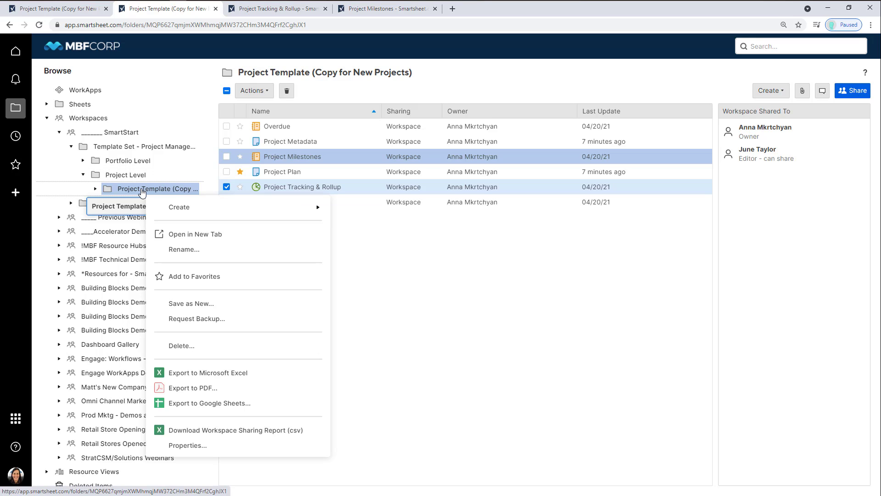
{"action": "left_click", "coordinate": [191, 304]}
{"action": "type", "text": "New Projects)"}
{"action": "left_click", "coordinate": [532, 383]}
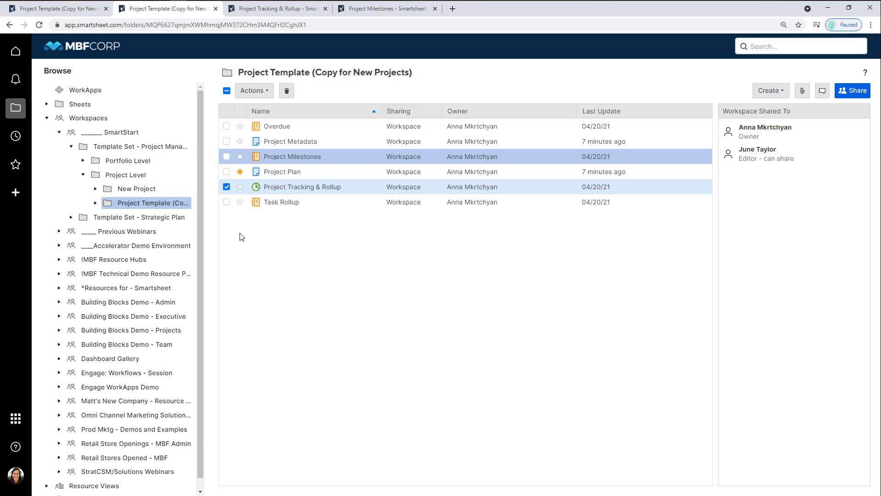
{"action": "left_click", "coordinate": [157, 193]}
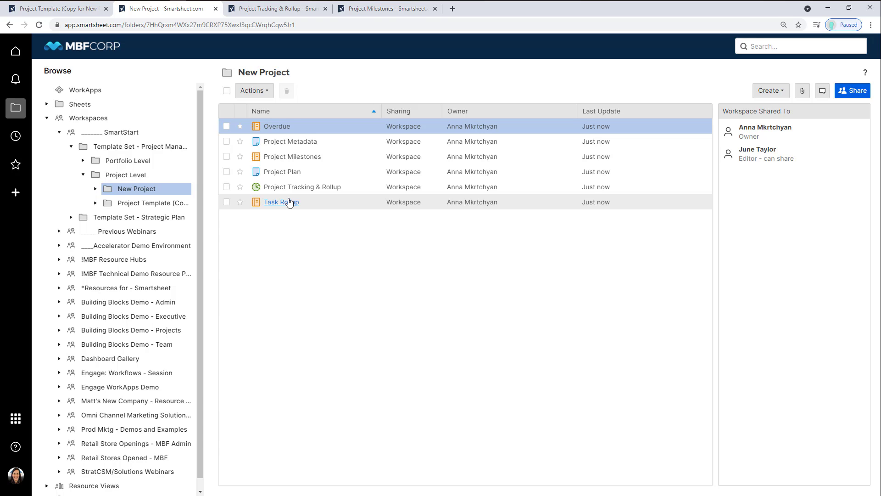
- Open the Project Management Office Portfolio Rollup dashboard from the Portfolio Level folder in a new tab, review it and return to the folder
{"action": "right_click", "coordinate": [144, 190]}
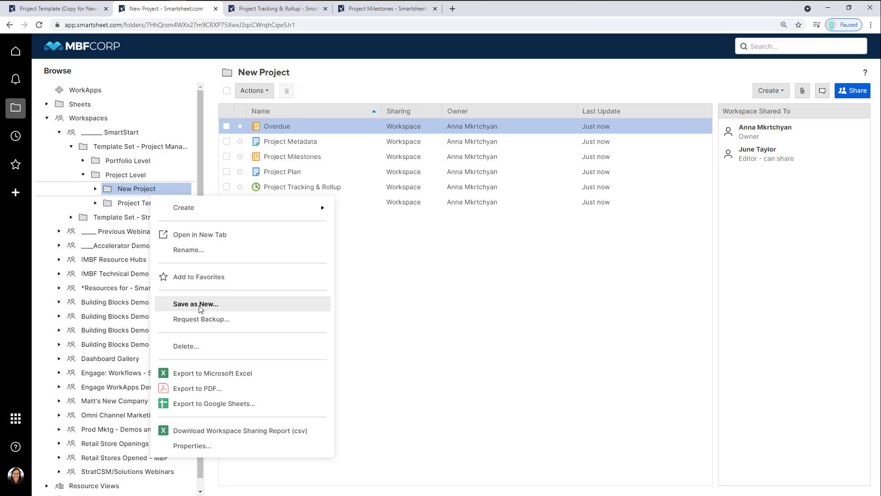
{"action": "left_click", "coordinate": [115, 180]}
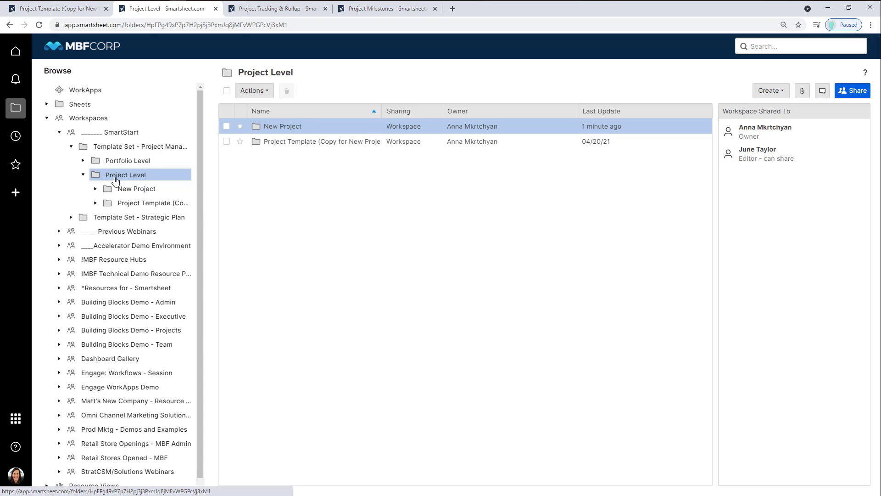
{"action": "left_click", "coordinate": [117, 165]}
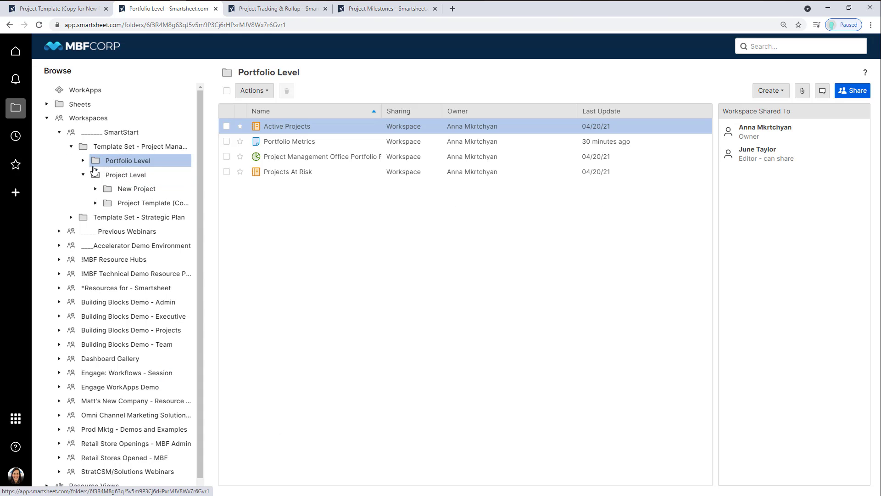
{"action": "left_click", "coordinate": [82, 163]}
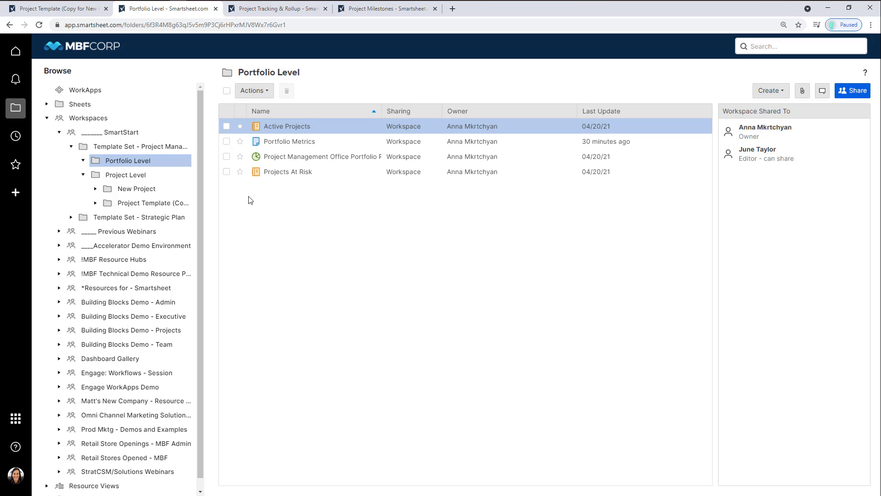
{"action": "right_click", "coordinate": [289, 160]}
{"action": "left_click", "coordinate": [320, 189]}
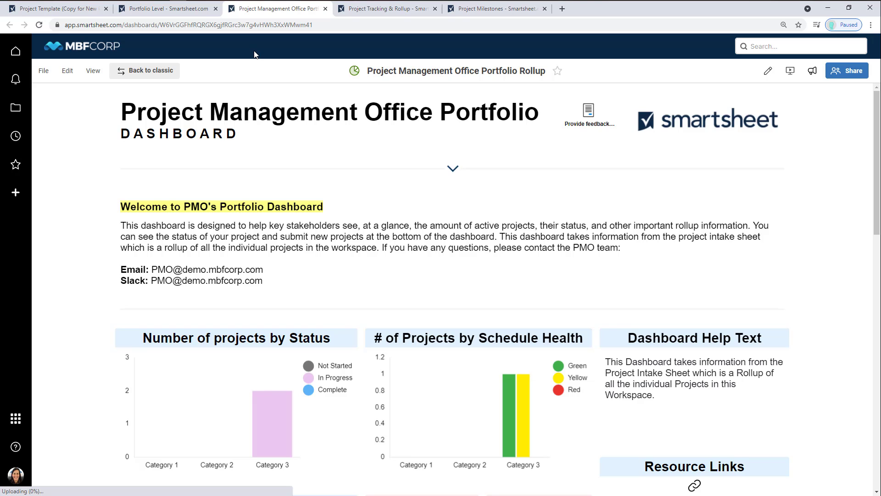
{"action": "left_click_drag", "start_coordinate": [874, 227], "coordinate": [850, 220]}
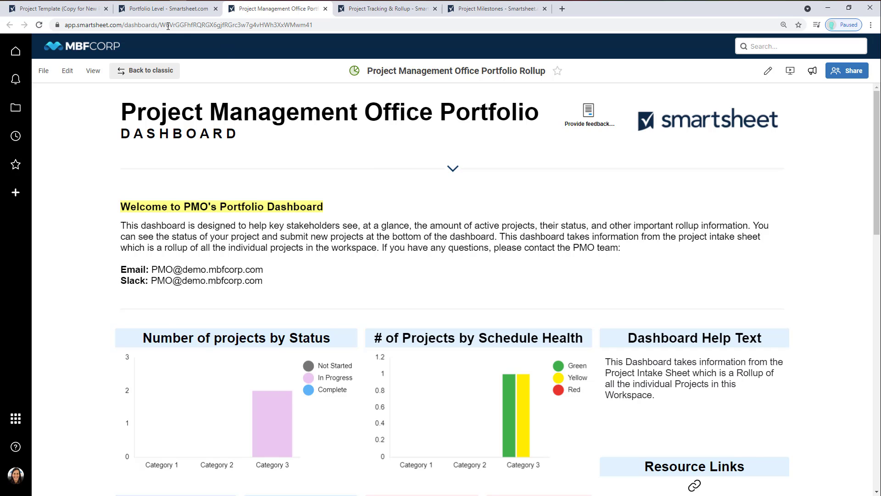
{"action": "left_click", "coordinate": [168, 8]}
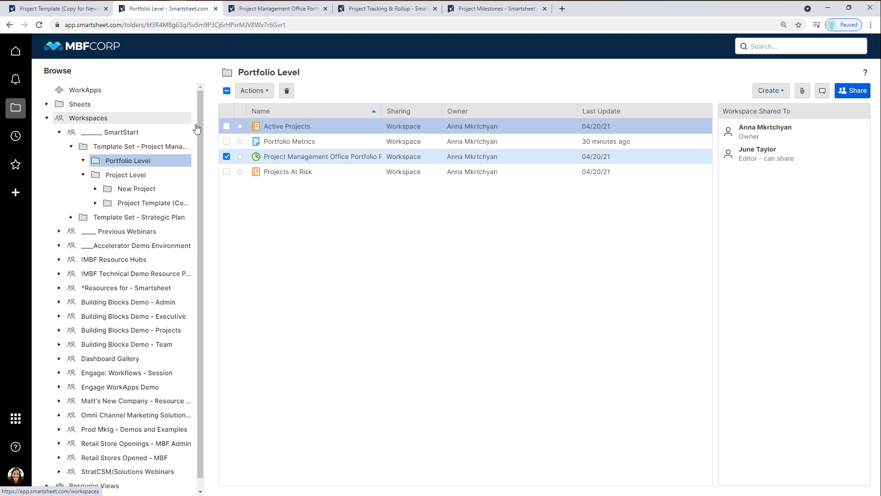